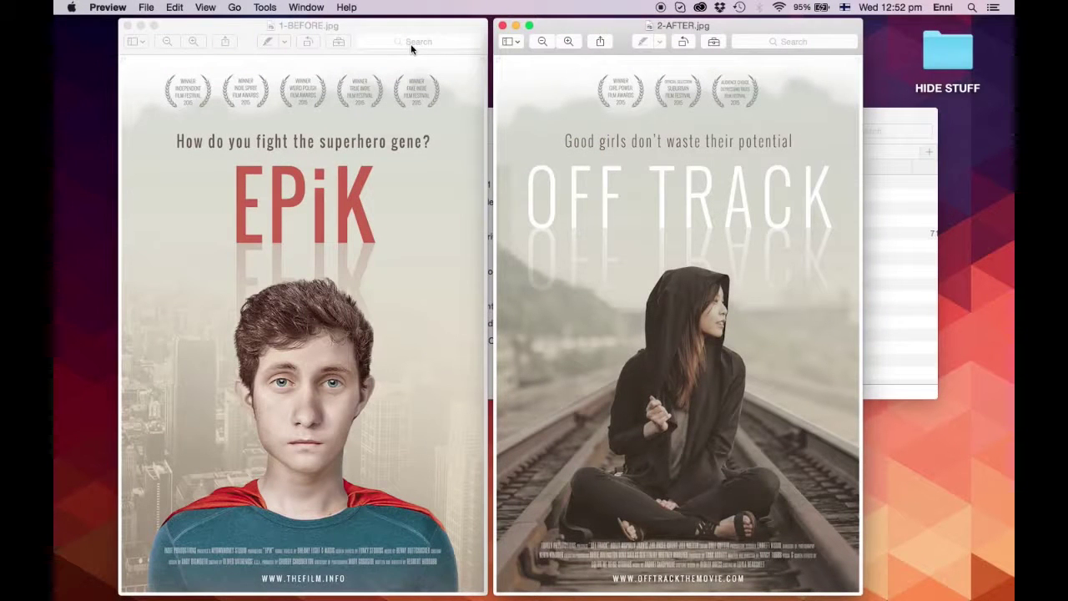
# Close both poster previews and bring girl.psd back from the Dock, maximized
pyautogui.moveTo(937, 596)
pyautogui.click(128, 25)
pyautogui.click(502, 26)
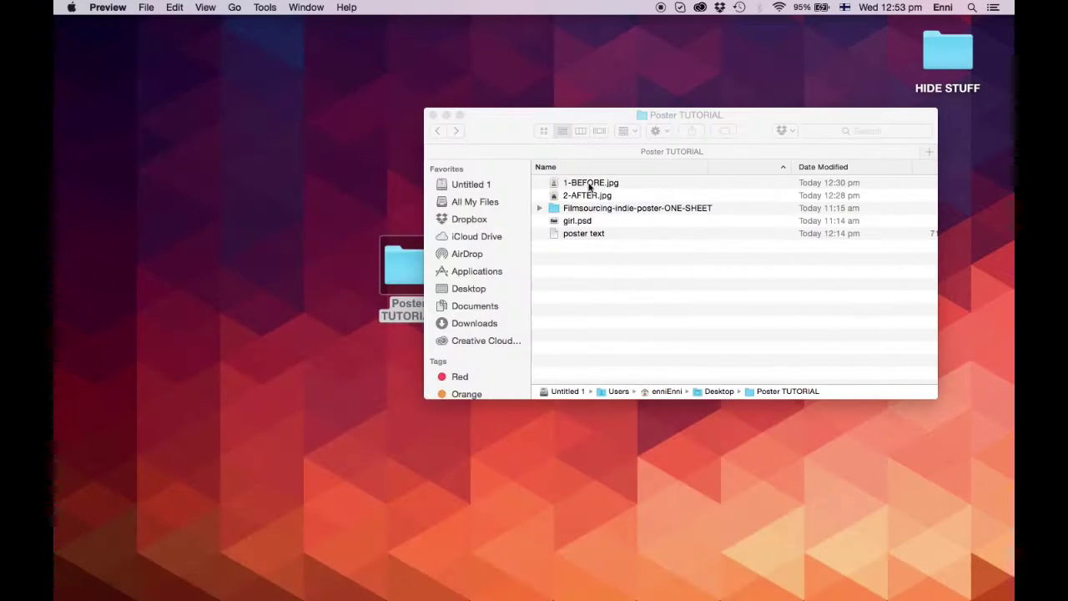
pyautogui.click(937, 588)
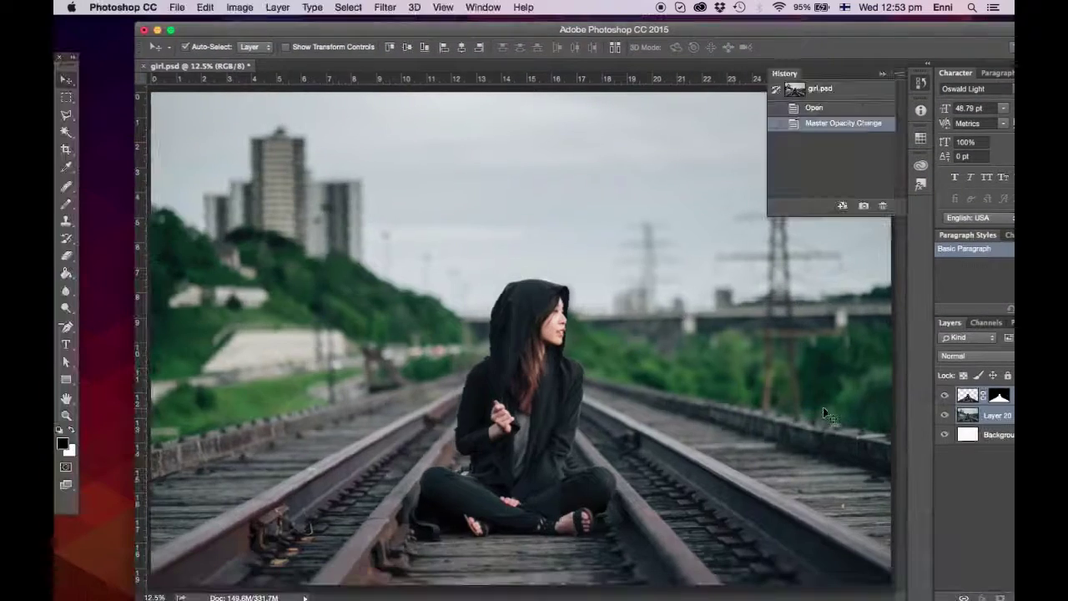
pyautogui.doubleClick(714, 29)
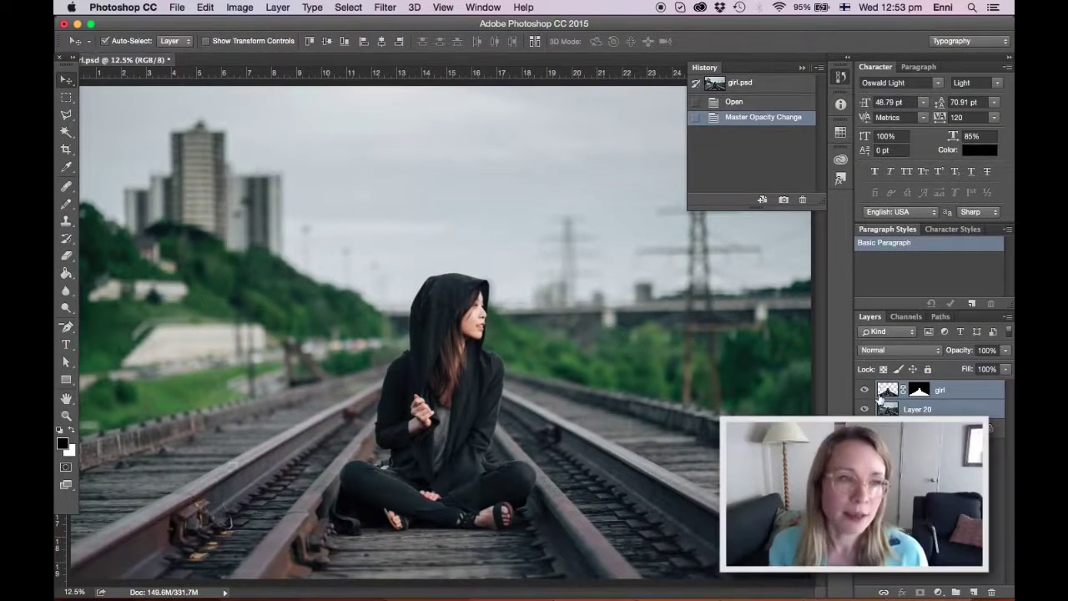
# Try lowering Layer 20's opacity, then undo it back to 100%
pyautogui.click(885, 405)
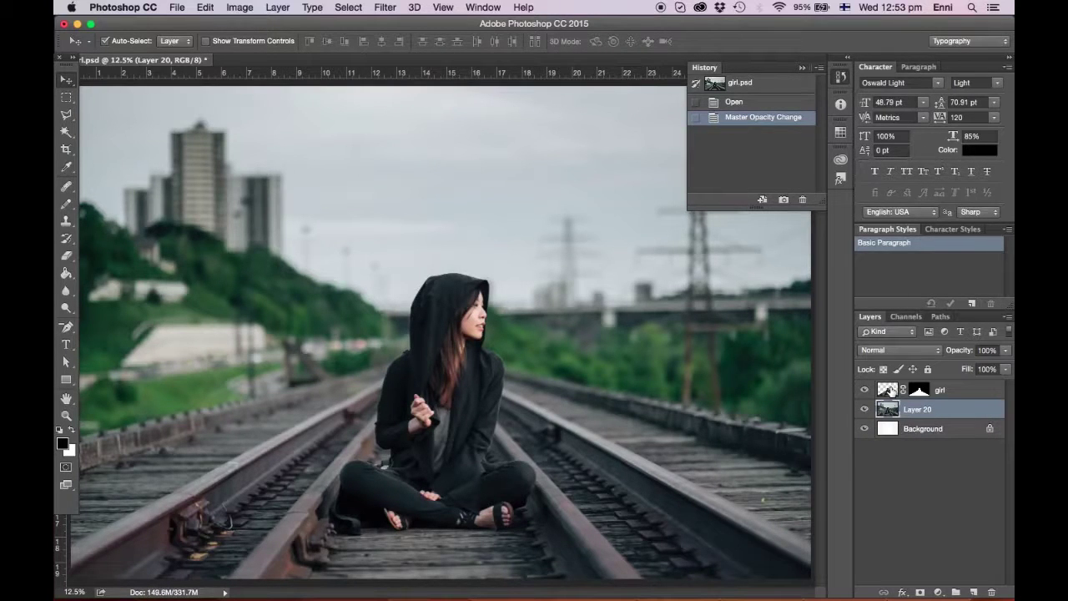
pyautogui.click(891, 388)
pyautogui.click(945, 407)
pyautogui.click(1005, 351)
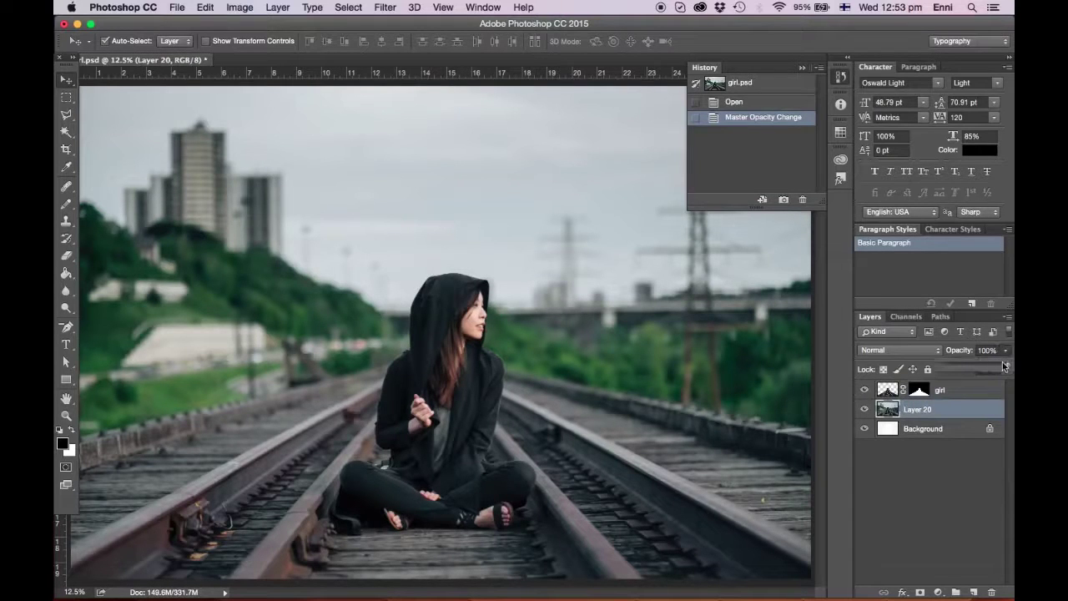
pyautogui.moveTo(1003, 365); pyautogui.dragTo(979, 365)
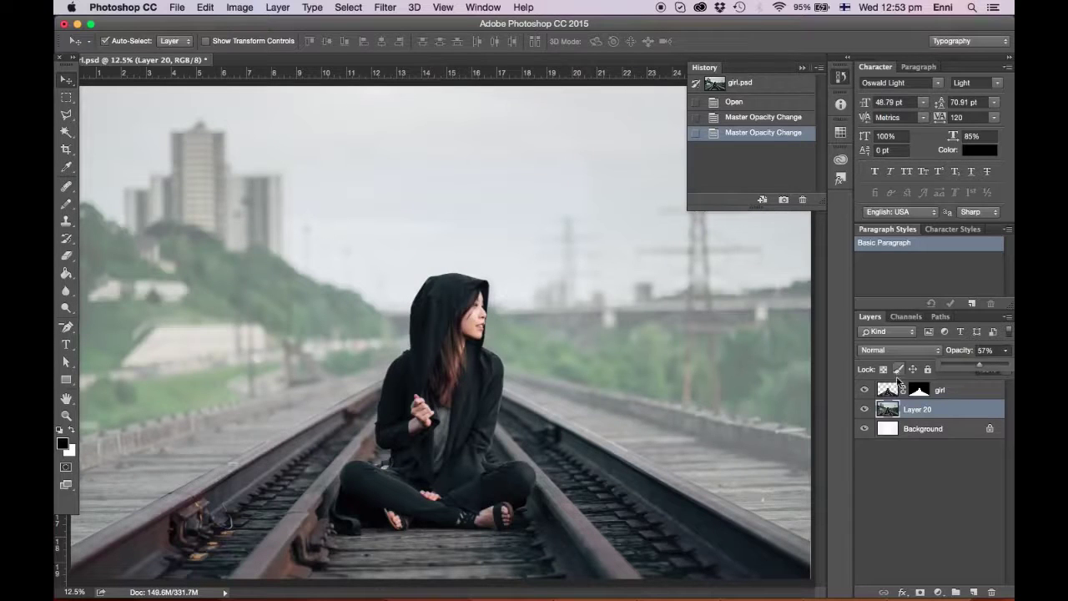
pyautogui.press('0')
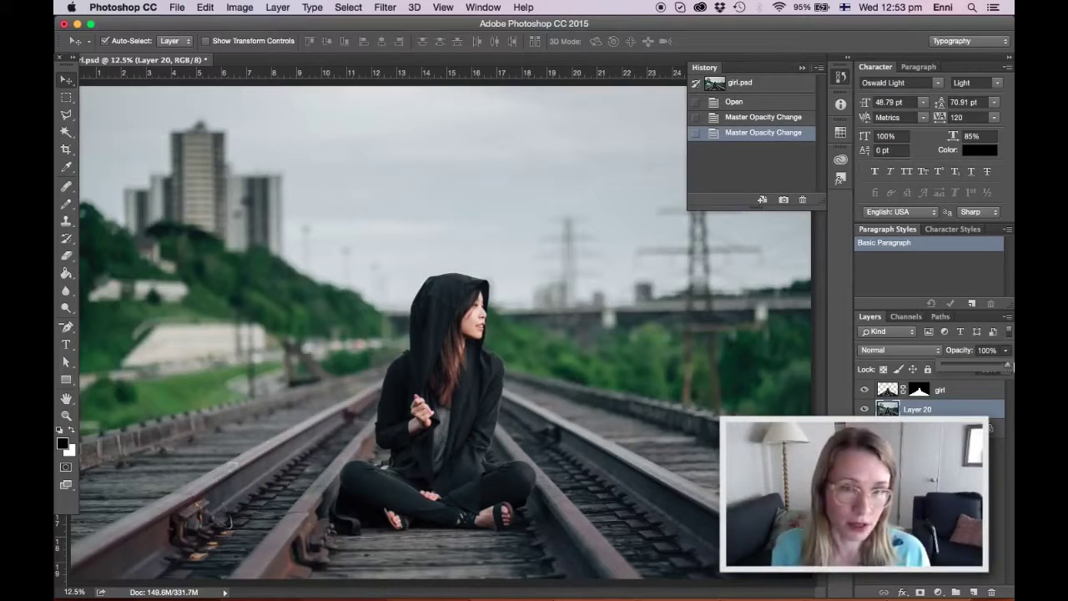
# Minimize girl.psd and open Filmsourcing-epik-poster-ONE-SHEET.psd from the Filmsourcing folder in Photoshop
pyautogui.click(77, 25)
pyautogui.click(589, 209)
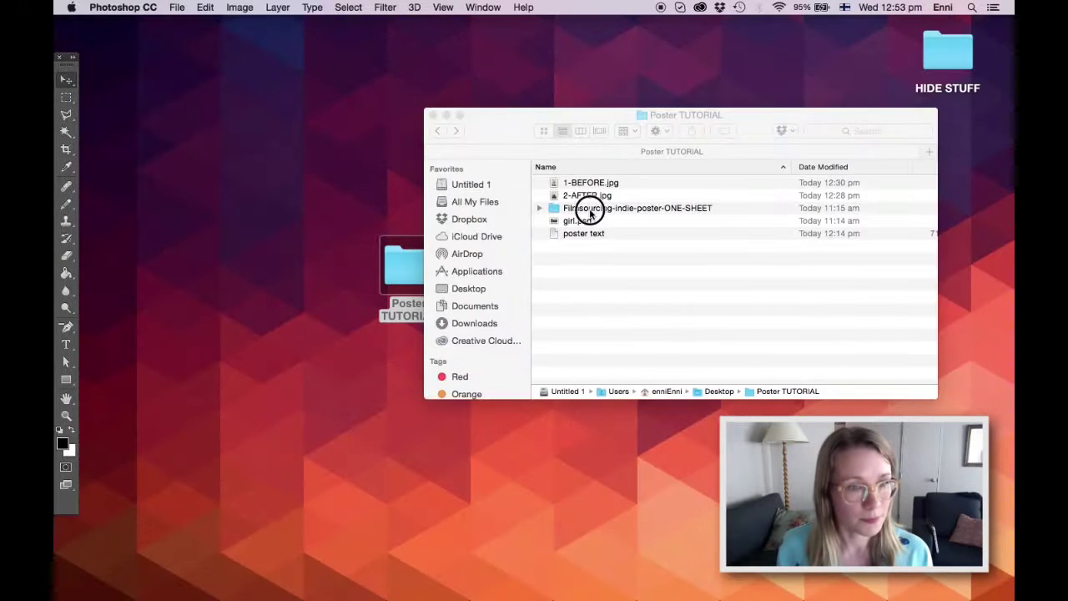
pyautogui.click(538, 208)
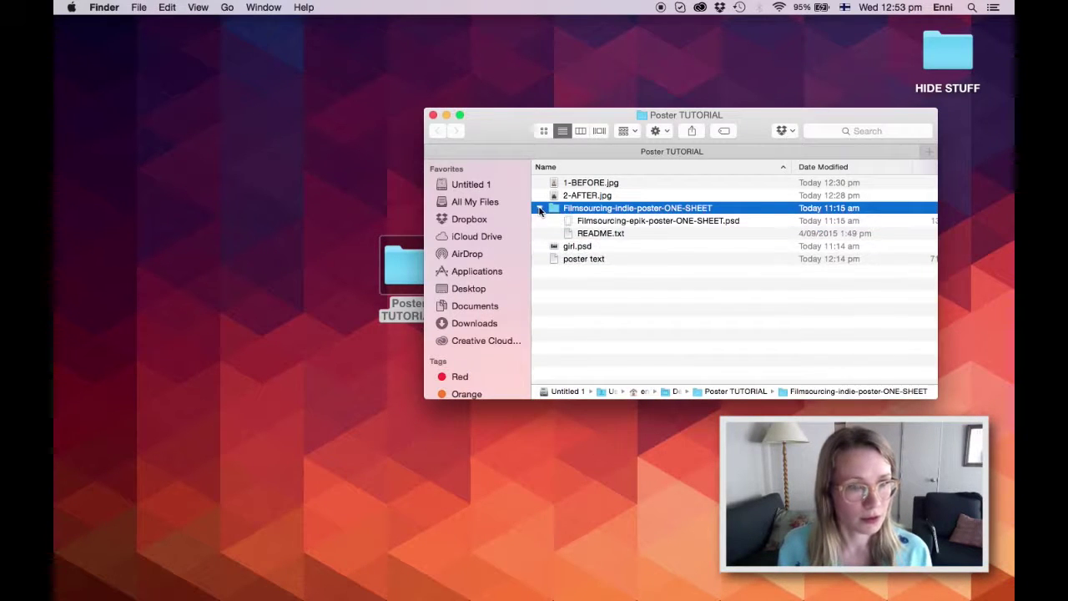
pyautogui.click(584, 221)
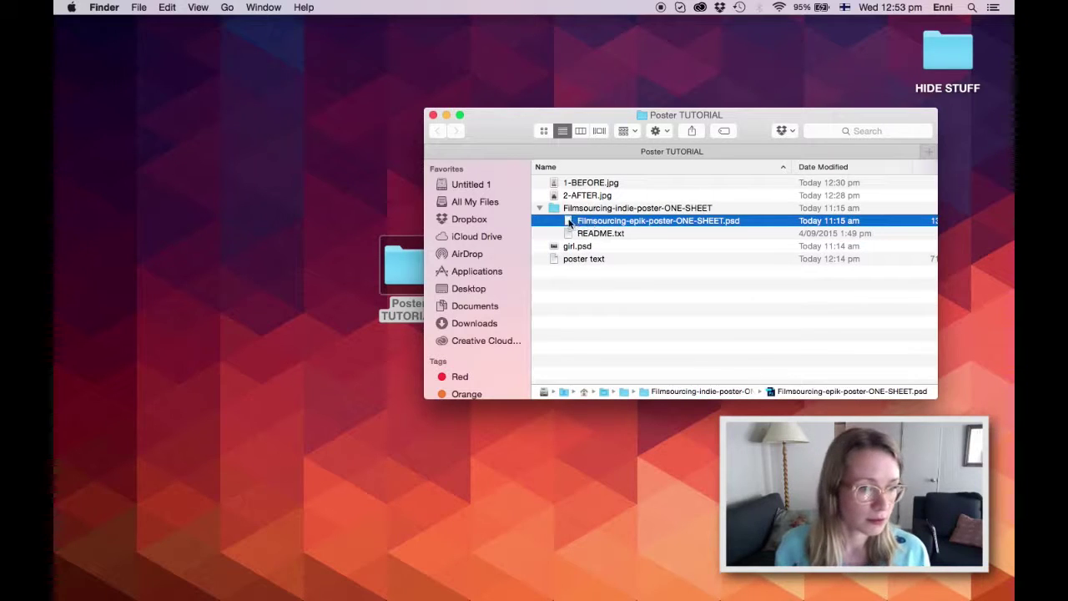
pyautogui.moveTo(569, 221); pyautogui.dragTo(439, 577)
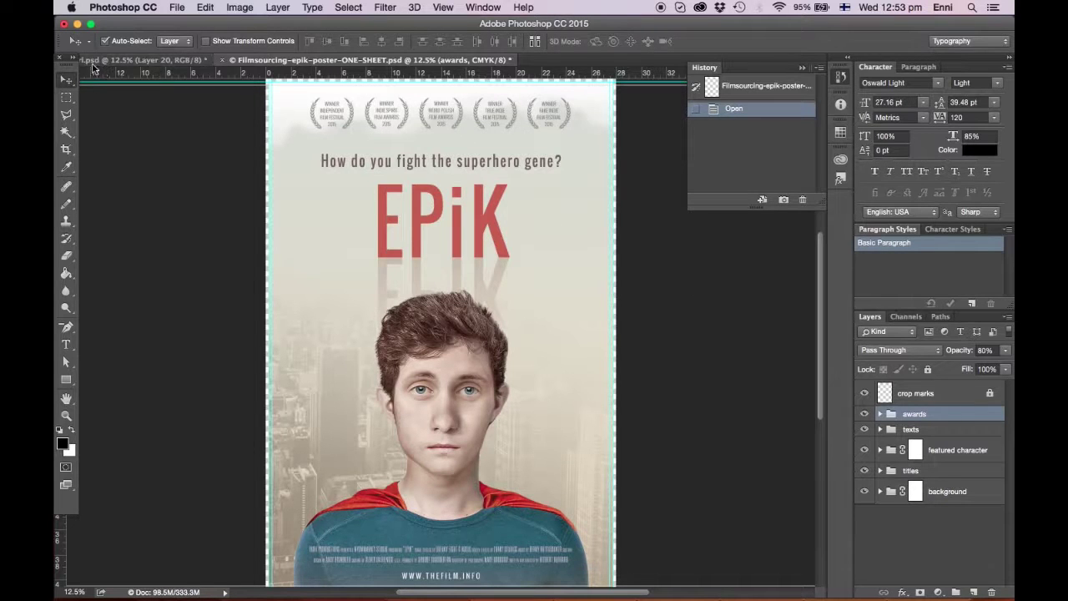
# Float girl.psd, copy its girl and Layer 20 layers into the EPiK poster, and shift them lower
pyautogui.click(94, 69)
pyautogui.moveTo(93, 68); pyautogui.dragTo(674, 200)
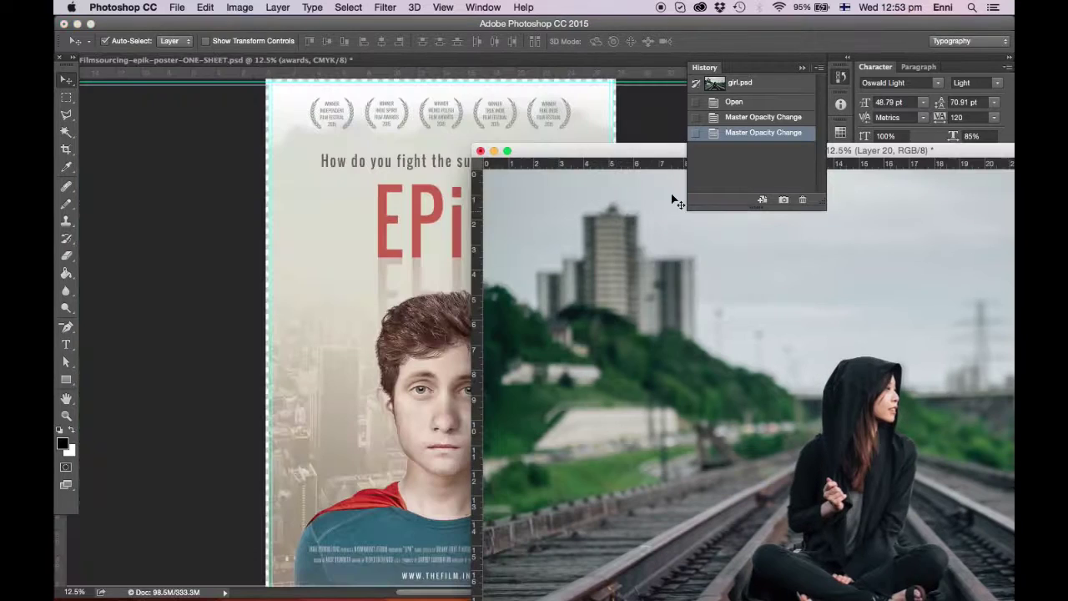
pyautogui.moveTo(640, 159); pyautogui.dragTo(296, 117)
pyautogui.keyDown('shift'); pyautogui.click(956, 391); pyautogui.keyUp('shift')
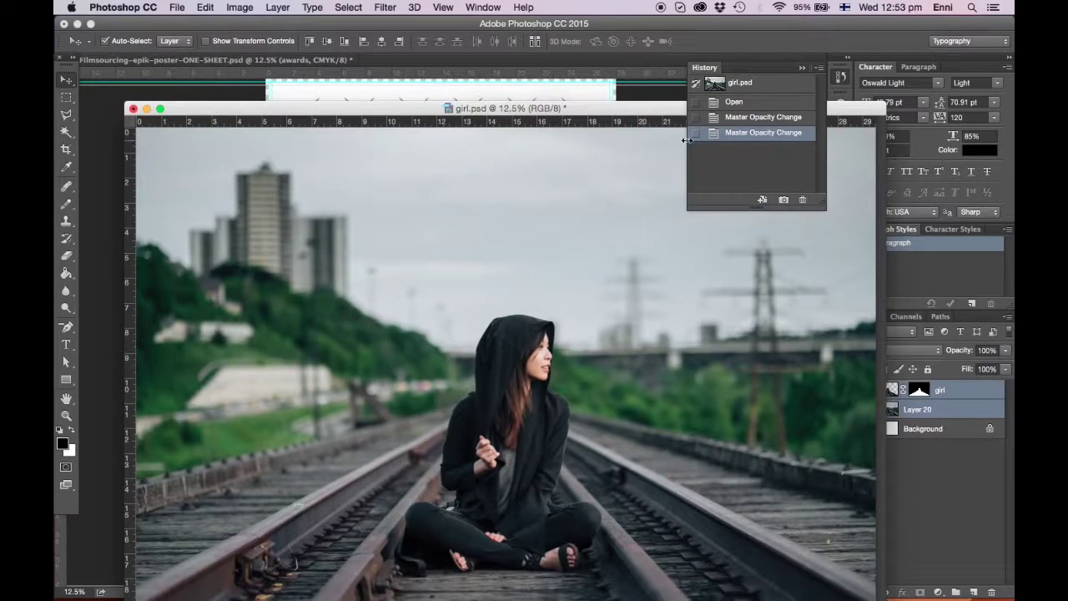
pyautogui.moveTo(600, 109); pyautogui.dragTo(821, 486)
pyautogui.moveTo(889, 389); pyautogui.dragTo(451, 320)
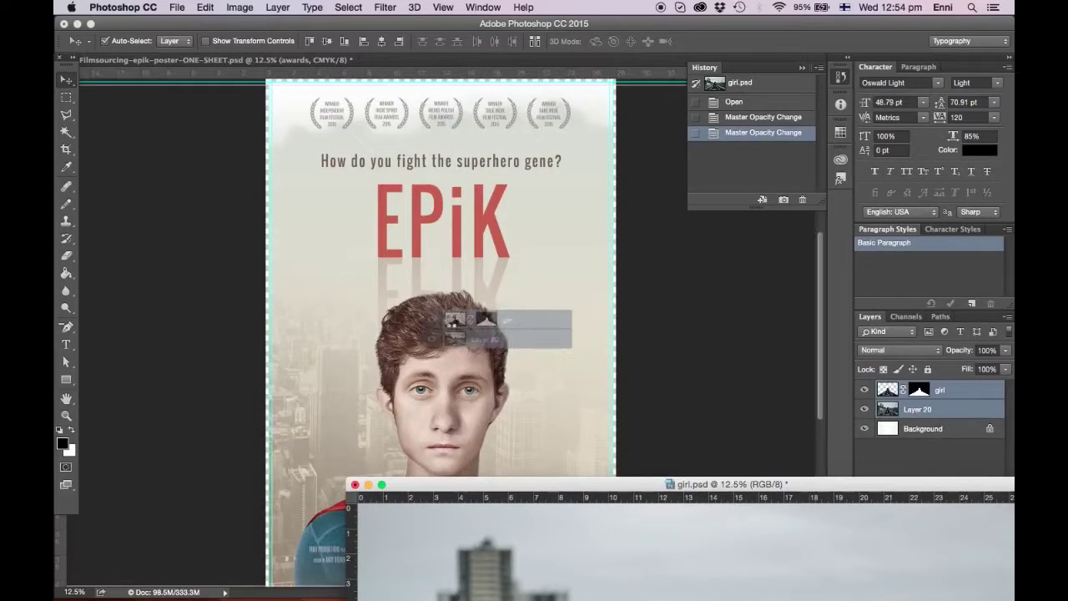
pyautogui.moveTo(477, 345); pyautogui.dragTo(481, 385)
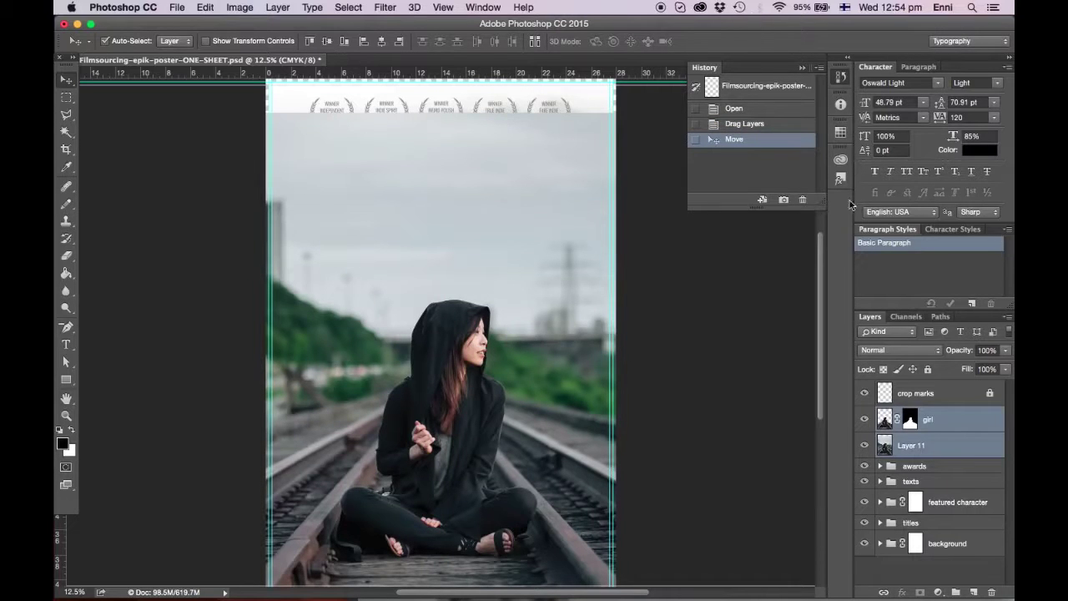
# Move Layer 11, the girl photo, into the background group
pyautogui.click(952, 448)
pyautogui.click(881, 543)
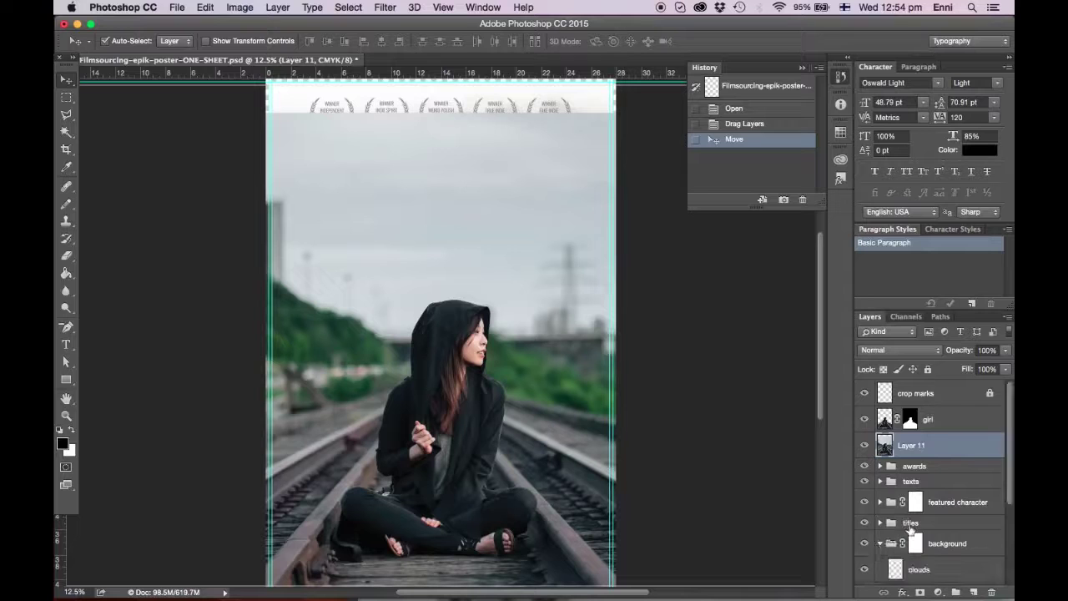
pyautogui.scroll(-5, 931, 508)
pyautogui.scroll(3, 931, 507)
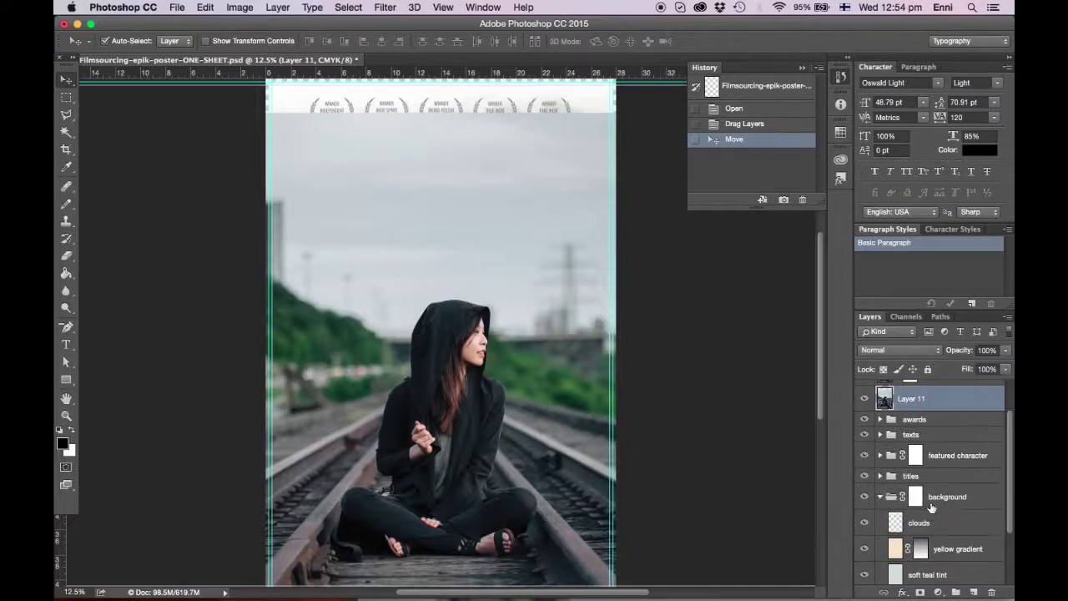
pyautogui.moveTo(940, 574); pyautogui.dragTo(917, 556)
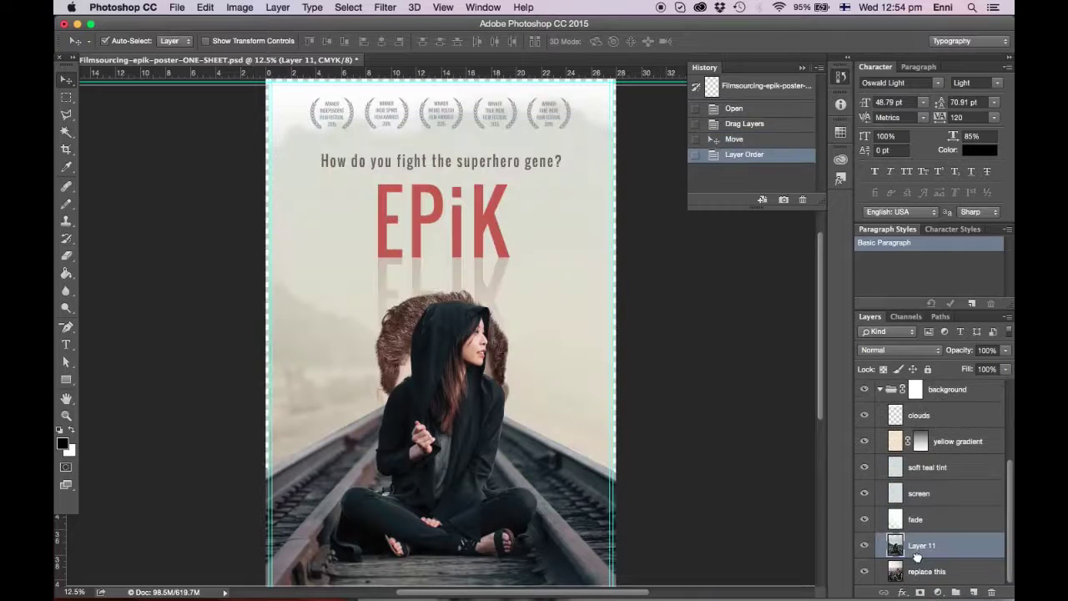
pyautogui.scroll(3, 928, 512)
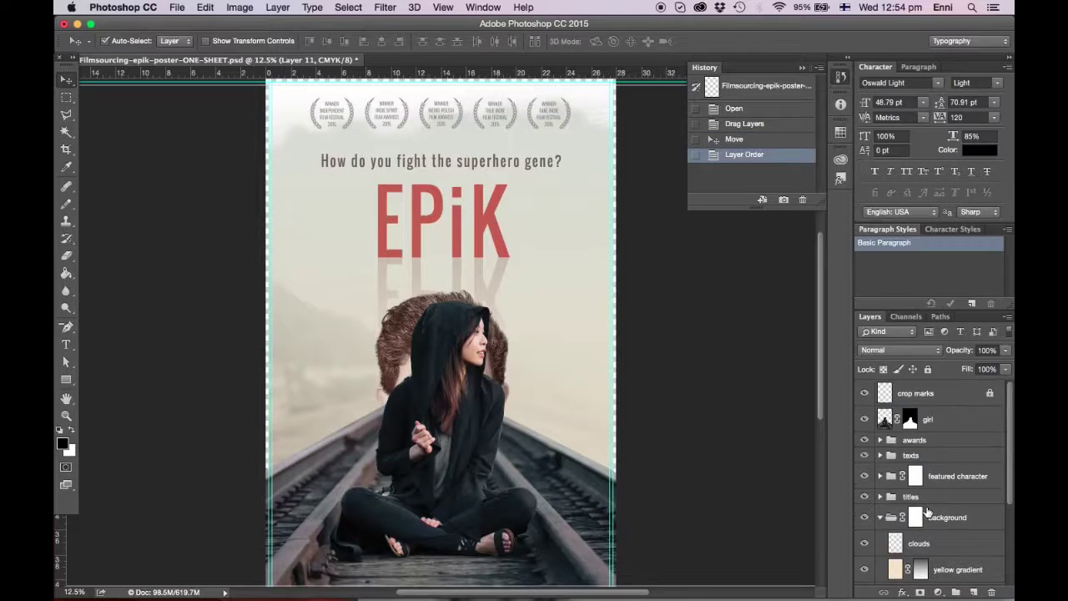
# Put the girl layer below the replace layer, delete that layer, and enable Photo Filter, Curves and Hue/Saturation
pyautogui.click(880, 476)
pyautogui.scroll(-1, 921, 477)
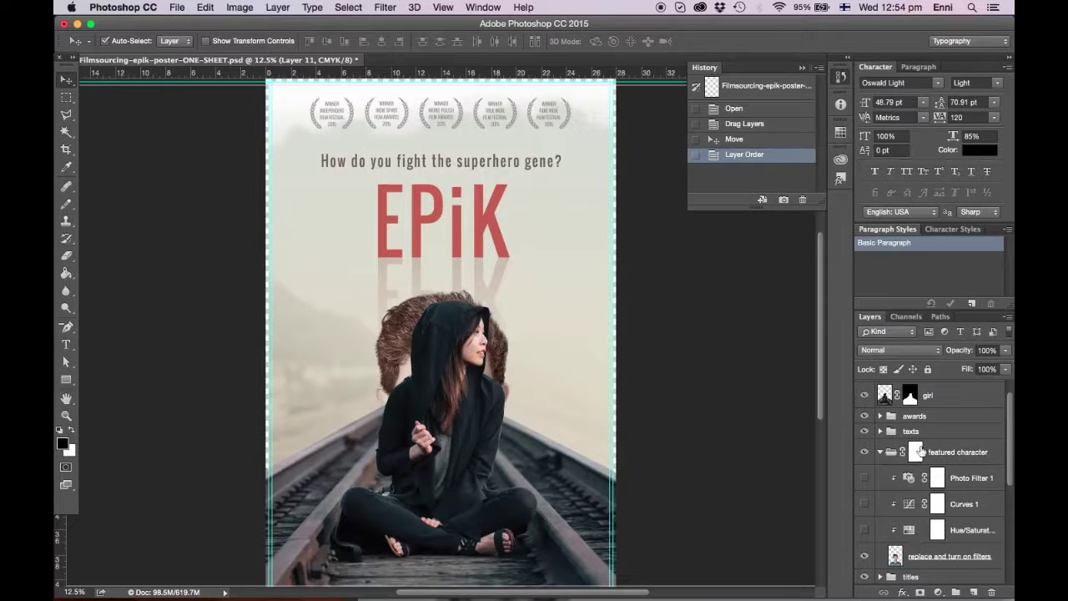
pyautogui.moveTo(884, 400); pyautogui.dragTo(902, 565)
pyautogui.scroll(3, 936, 459)
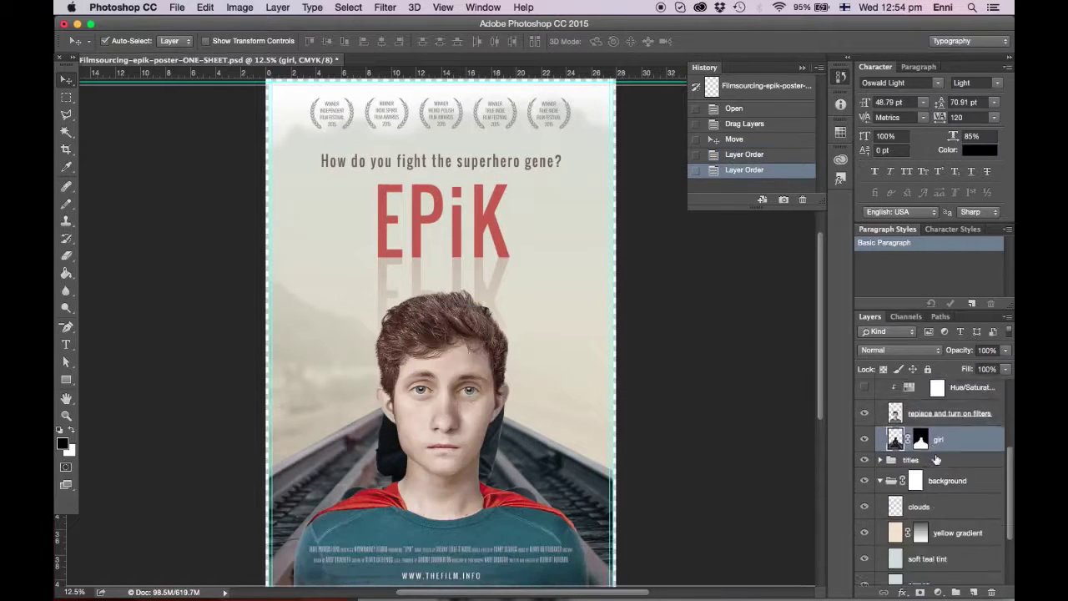
pyautogui.click(896, 482)
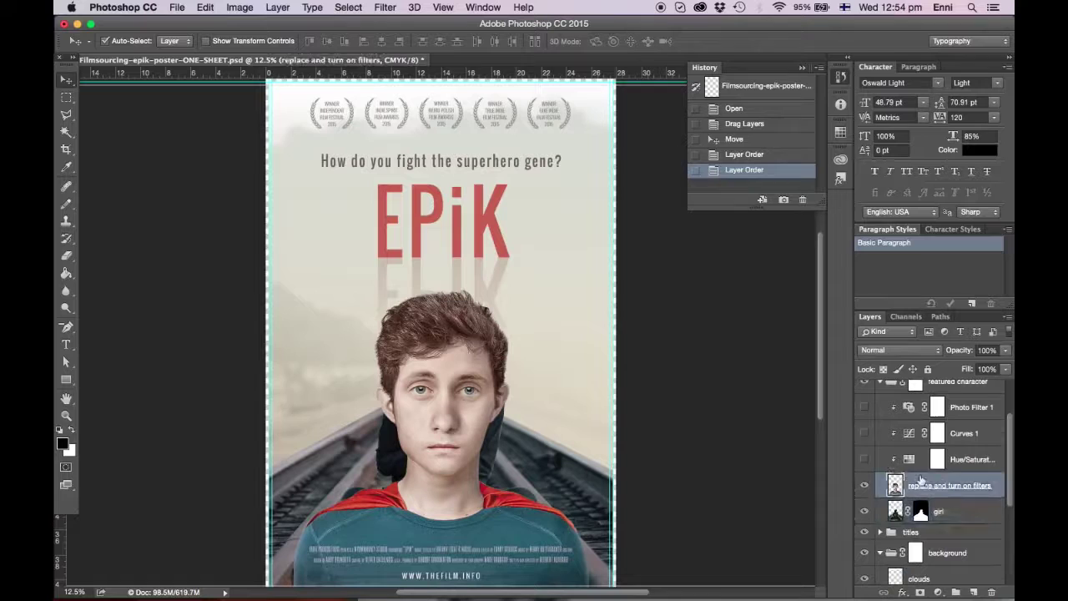
pyautogui.moveTo(920, 479); pyautogui.dragTo(991, 590)
pyautogui.scroll(3, 963, 521)
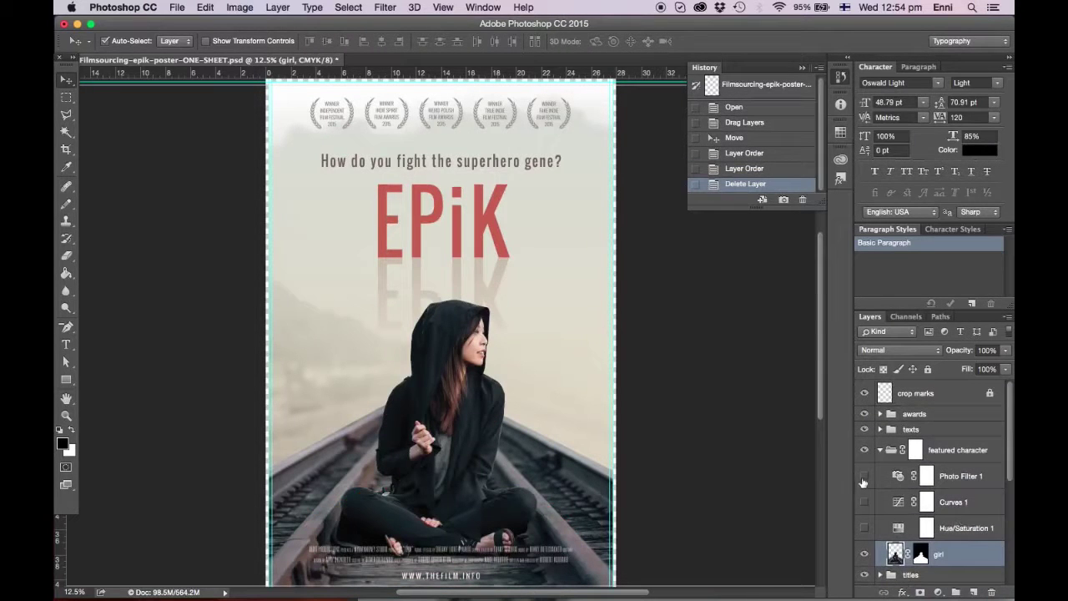
pyautogui.moveTo(864, 482); pyautogui.dragTo(865, 528)
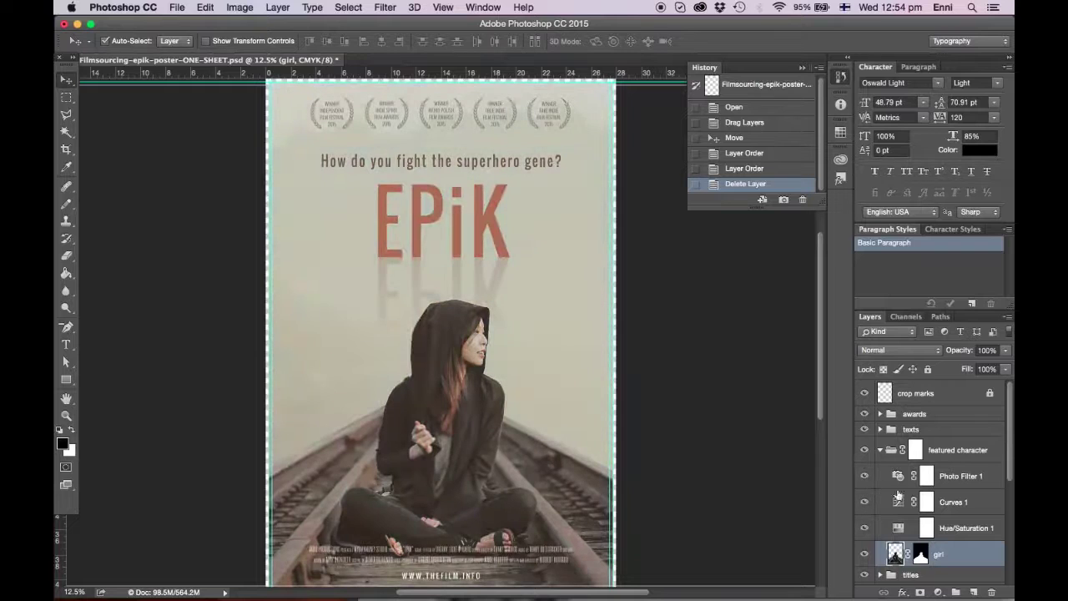
# Clip the Photo Filter, Curves and Hue/Saturation adjustments to the girl layer
pyautogui.click(958, 528)
pyautogui.keyDown('shift'); pyautogui.click(953, 476); pyautogui.keyUp('shift')
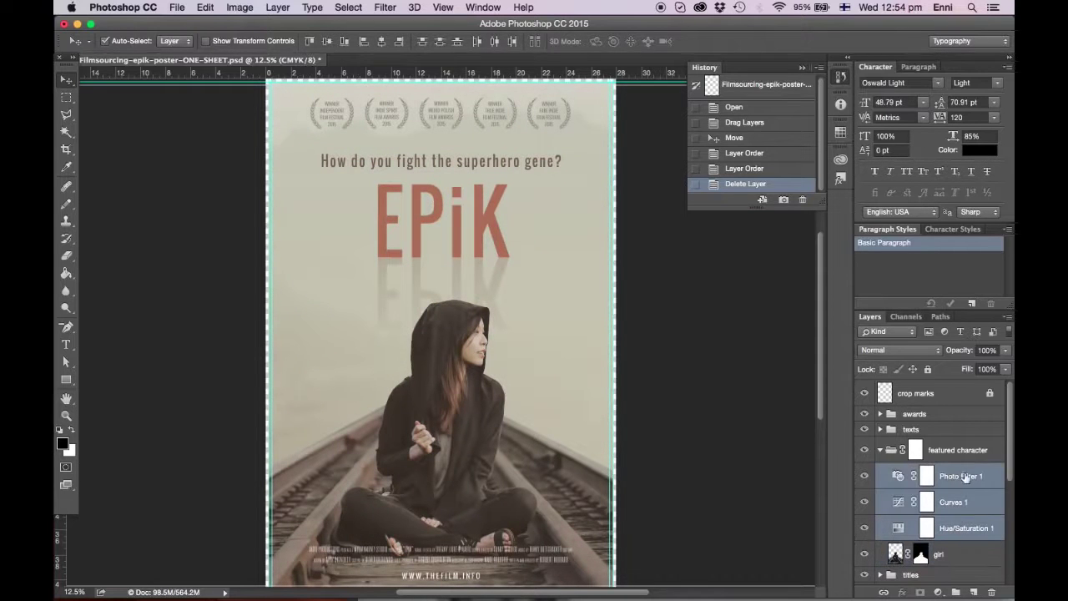
pyautogui.click(1006, 320)
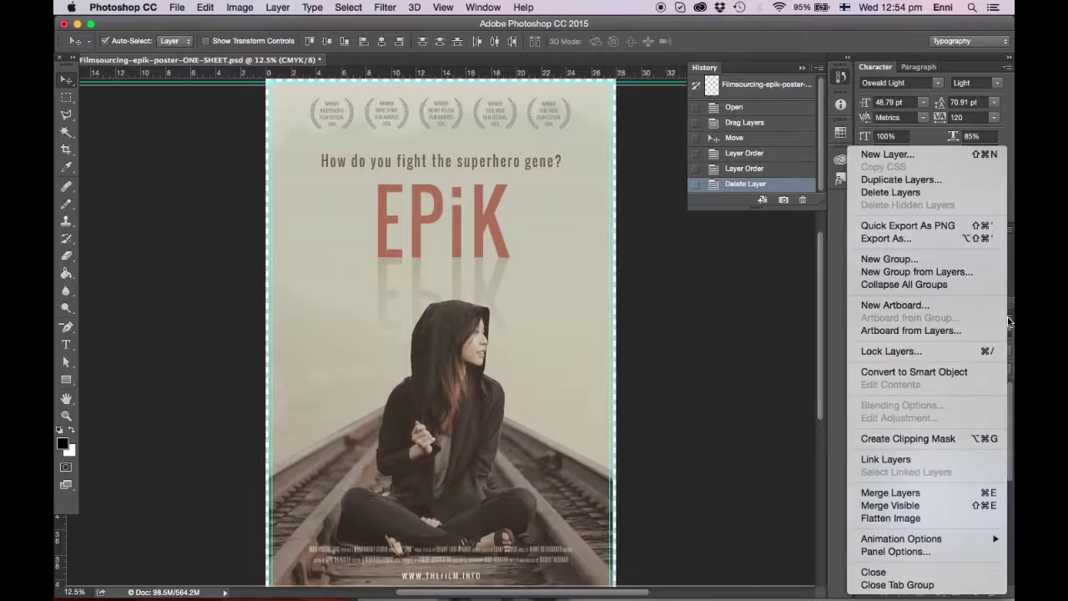
pyautogui.click(946, 438)
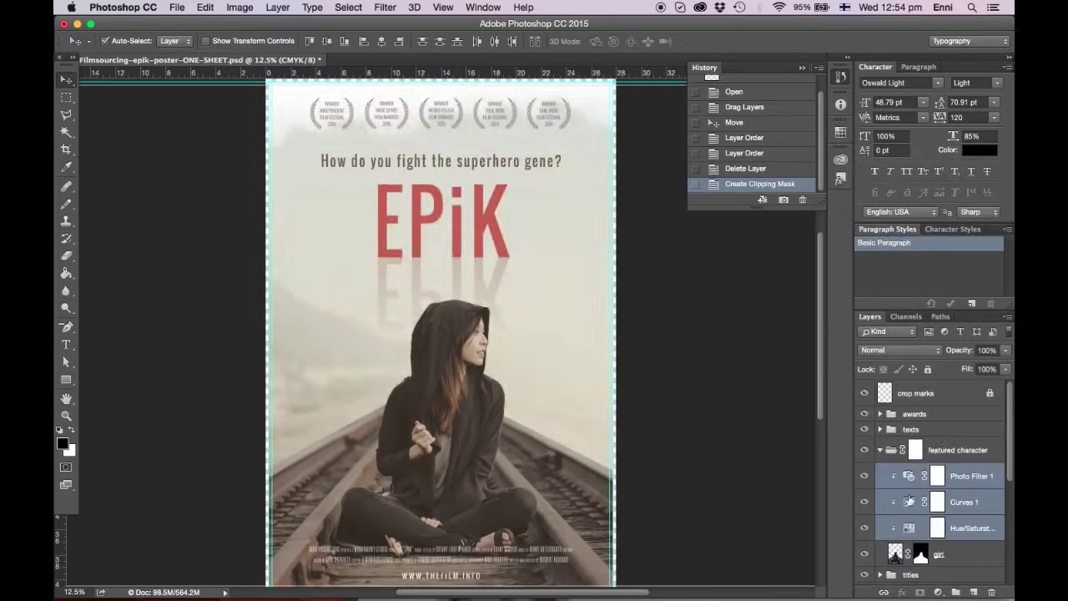
# Select Layer 11's girl photo and nudge it upward with three Shift+Up moves
pyautogui.scroll(-2, 941, 503)
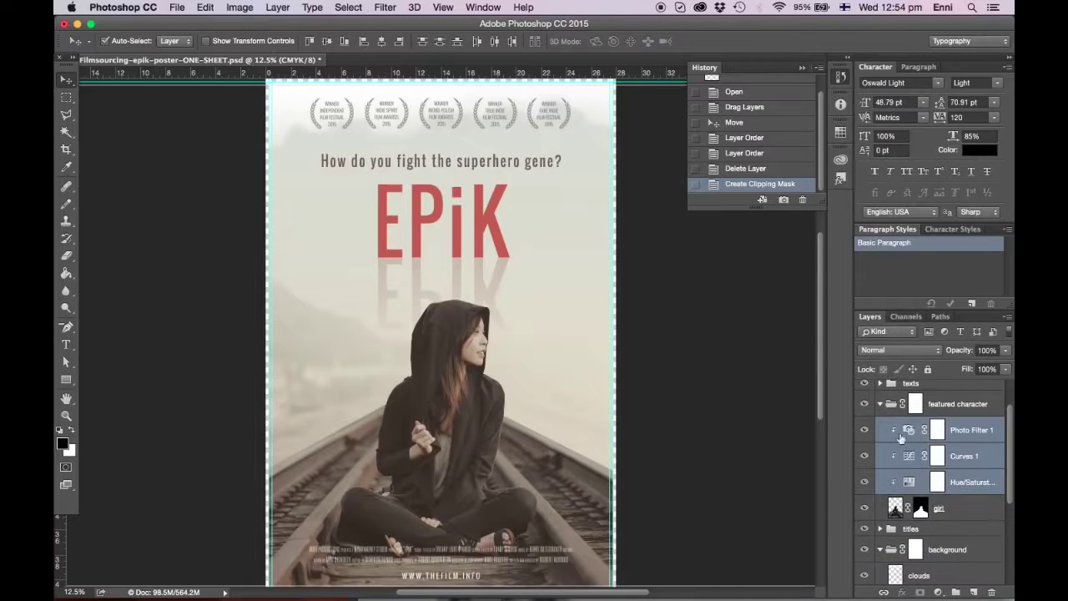
pyautogui.click(883, 407)
pyautogui.click(942, 509)
pyautogui.scroll(-2, 946, 509)
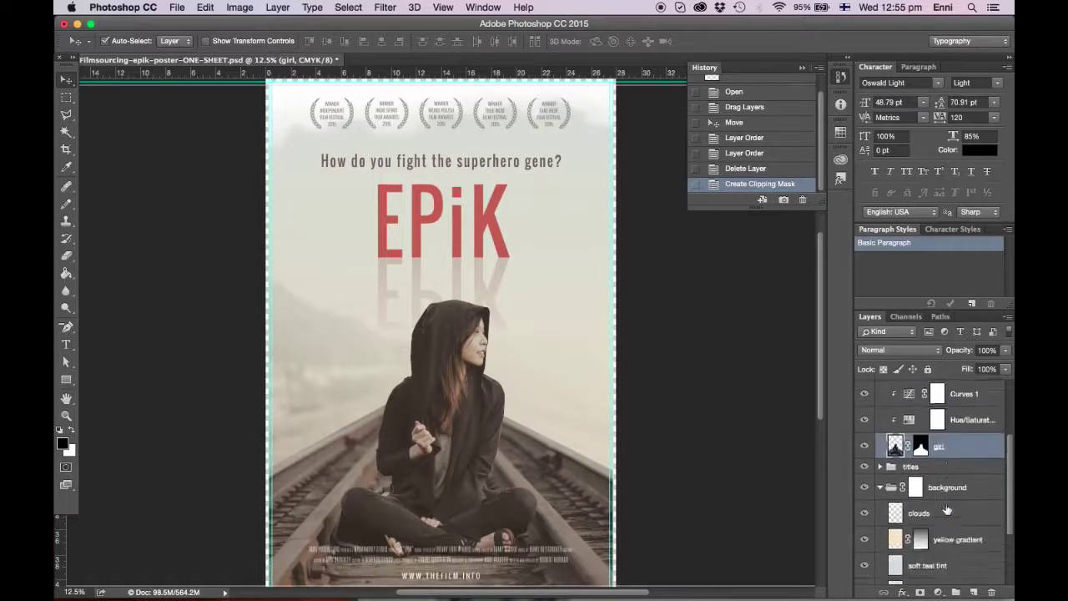
pyautogui.scroll(-4, 946, 509)
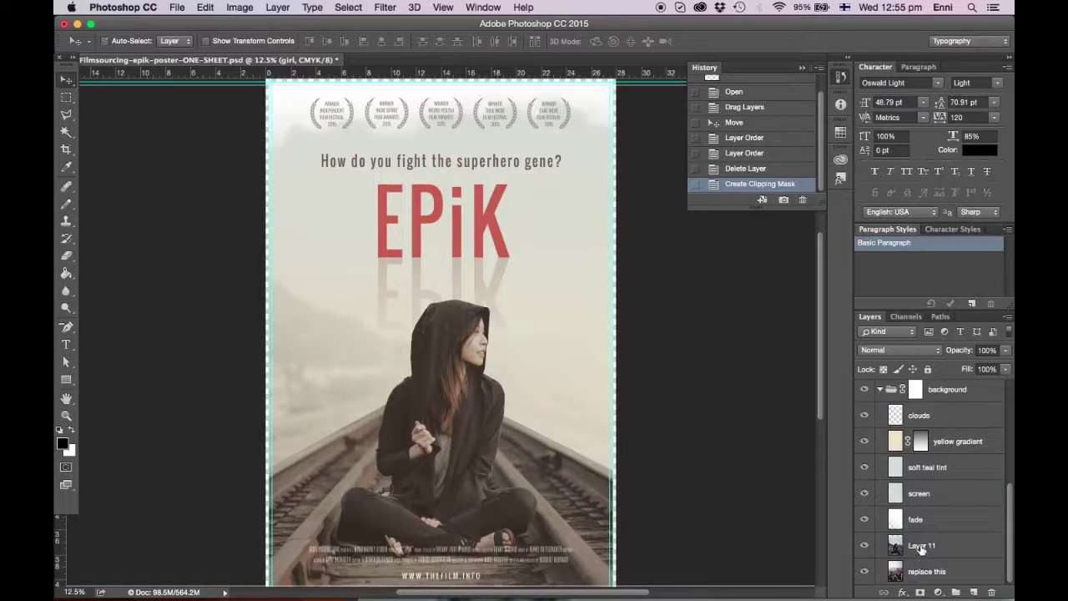
pyautogui.click(922, 546)
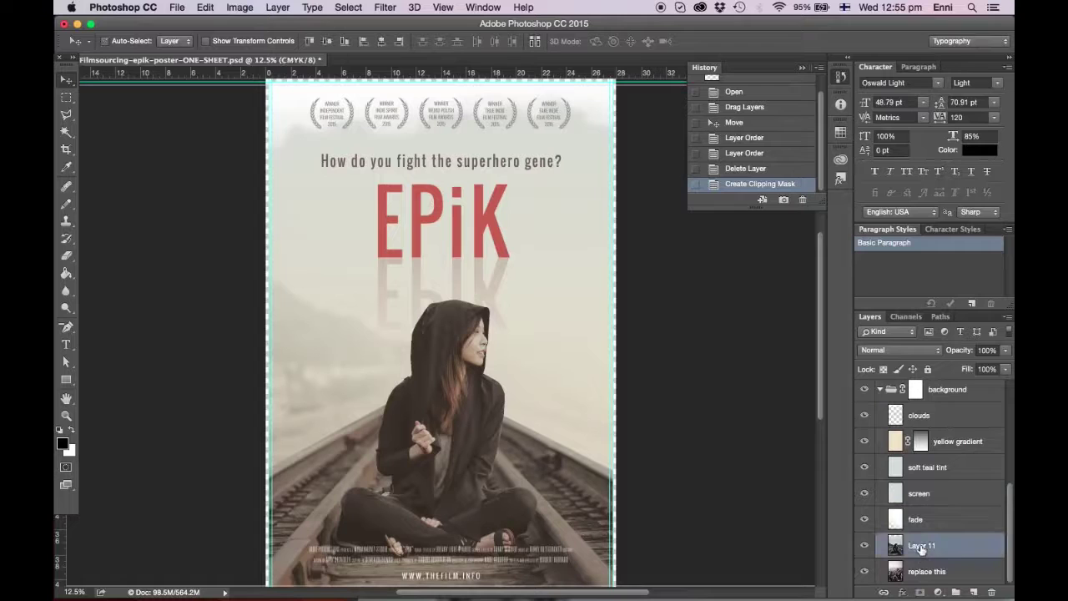
pyautogui.click(598, 473)
pyautogui.hotkey('shift', 'Up')
pyautogui.hotkey('shift', 'Up')
pyautogui.hotkey('shift', 'Up')
pyautogui.hotkey('shift', 'Up')
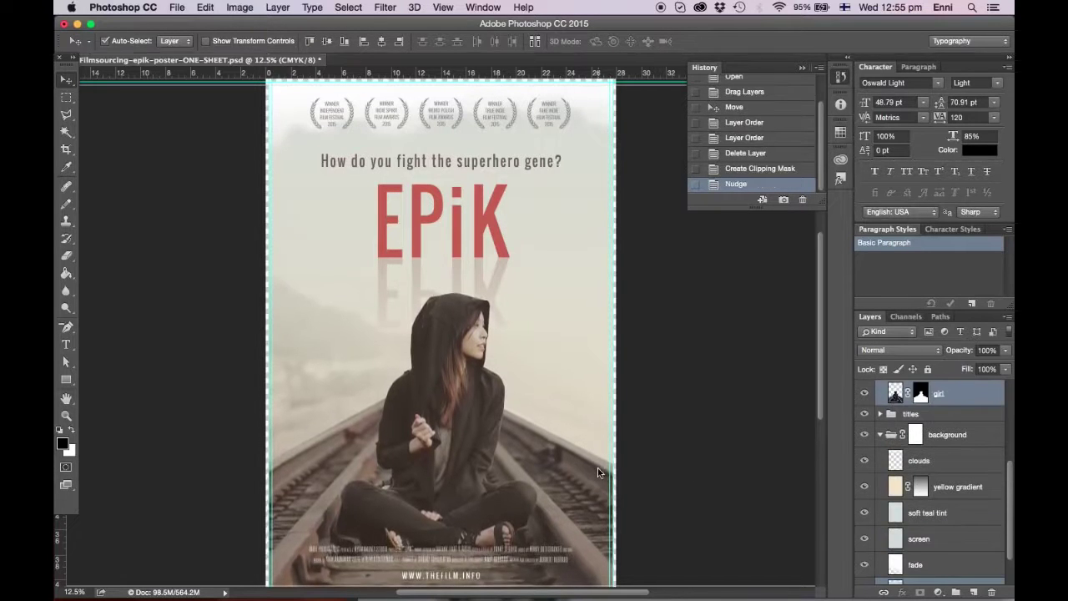
pyautogui.hotkey('shift', 'Up')
pyautogui.hotkey('shift', 'Up')
pyautogui.hotkey('shift', 'Up')
pyautogui.hotkey('shift', 'Up')
pyautogui.hotkey('shift', 'Up')
pyautogui.hotkey('shift', 'Up')
pyautogui.hotkey('shift', 'Up')
pyautogui.hotkey('shift', 'Up')
pyautogui.hotkey('shift', 'Up')
pyautogui.hotkey('shift', 'Up')
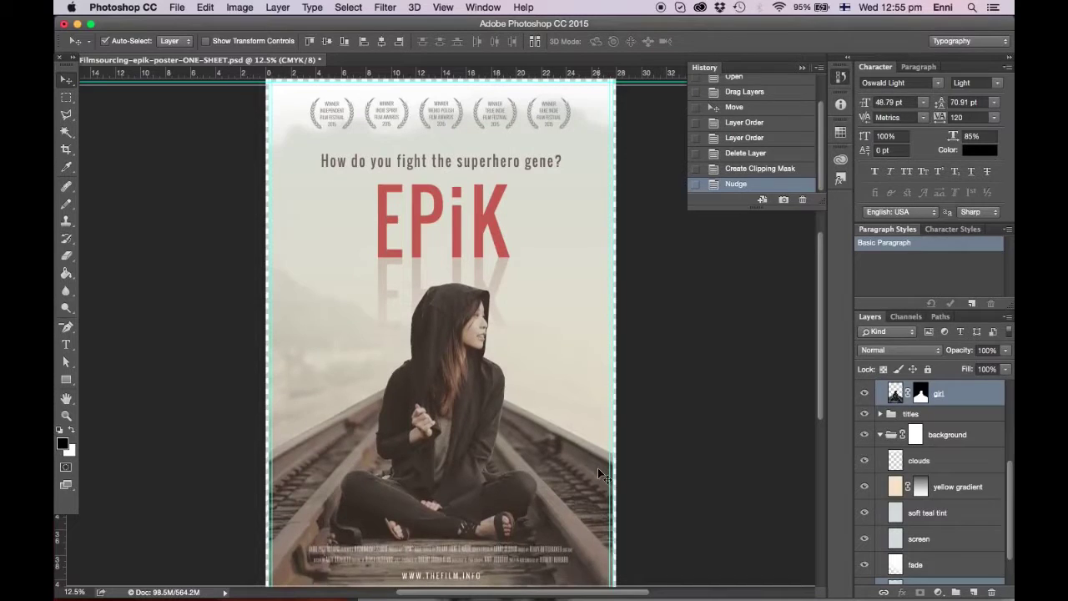
pyautogui.hotkey('shift', 'Up')
pyautogui.hotkey('shift', 'Up')
pyautogui.hotkey('shift', 'Up')
pyautogui.hotkey('shift', 'Up')
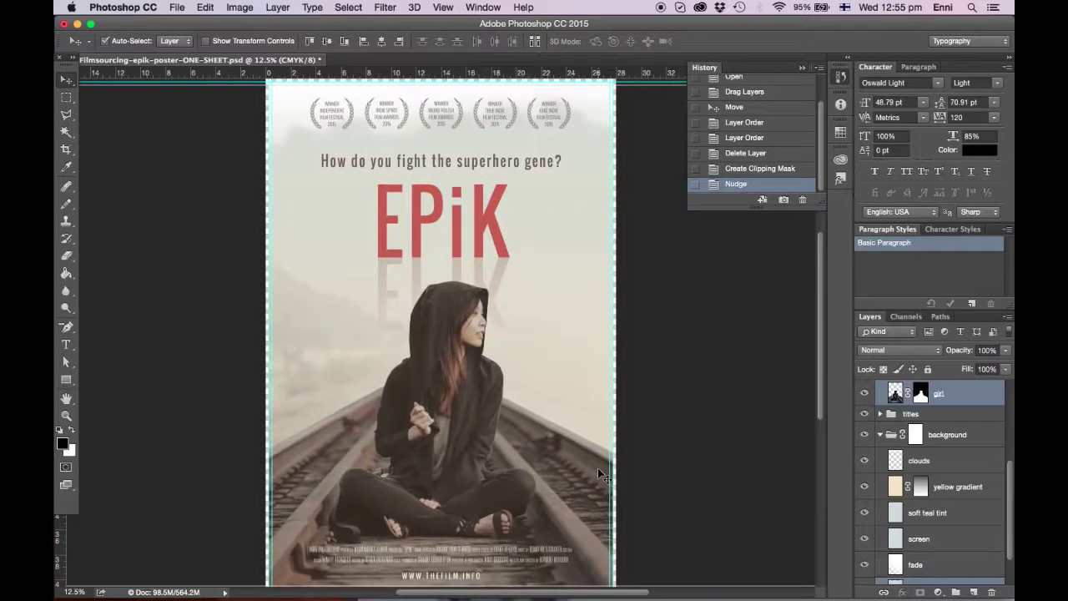
pyautogui.scroll(-2, 567, 469)
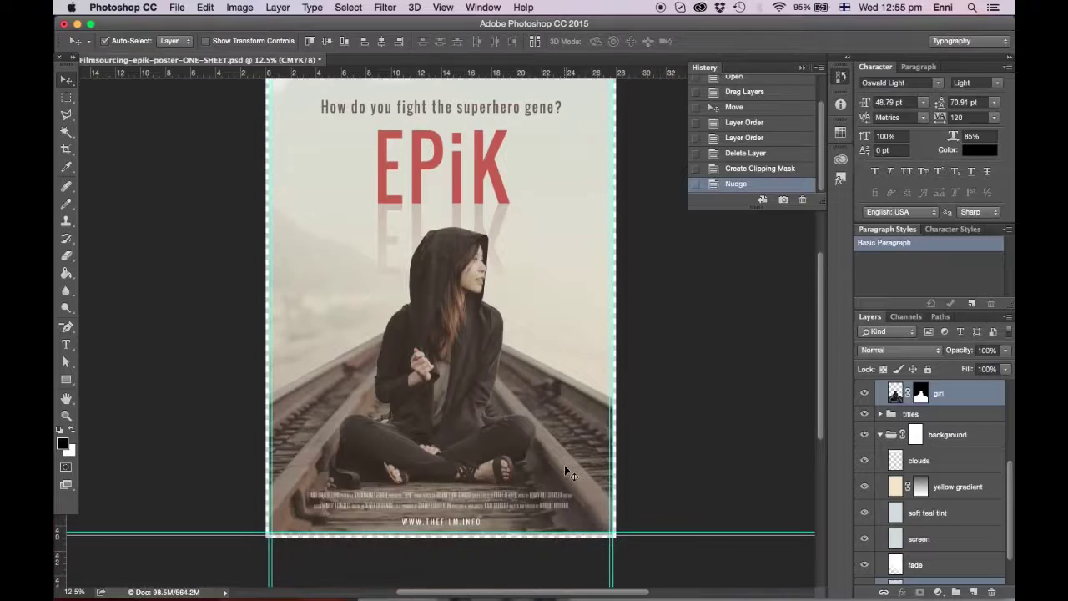
pyautogui.scroll(4, 934, 413)
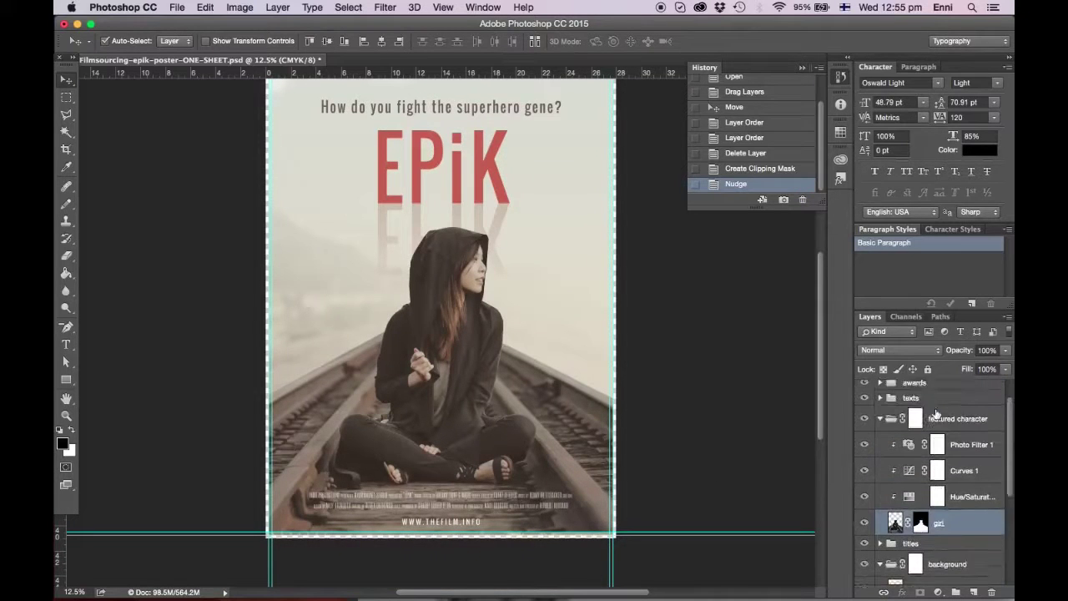
# Collapse the featured character group and lower the screen and yellow gradient layers' opacity
pyautogui.click(881, 418)
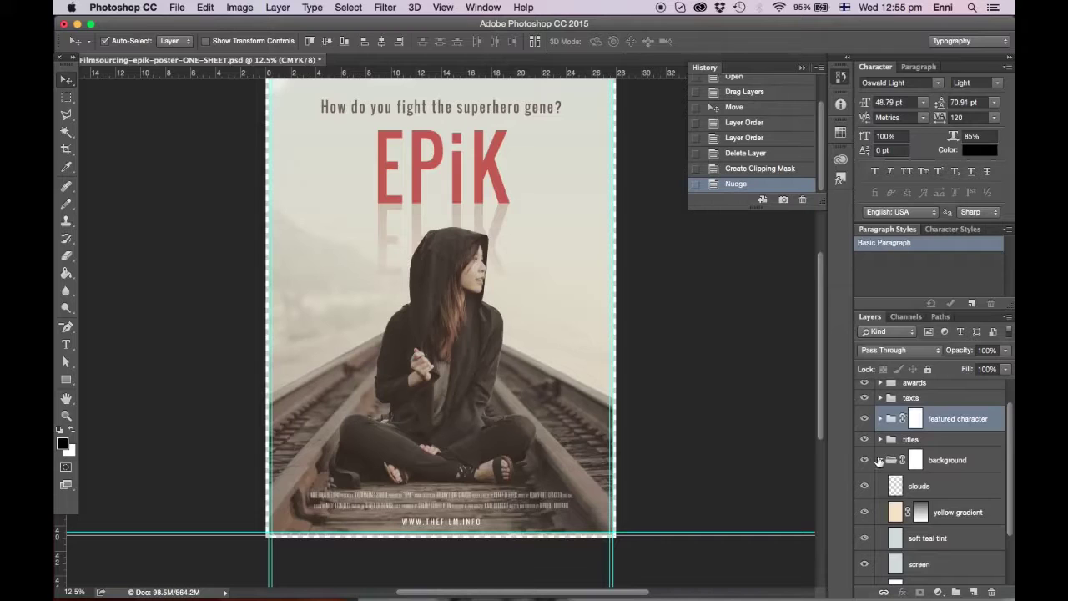
pyautogui.click(899, 563)
pyautogui.moveTo(1005, 350); pyautogui.dragTo(973, 363)
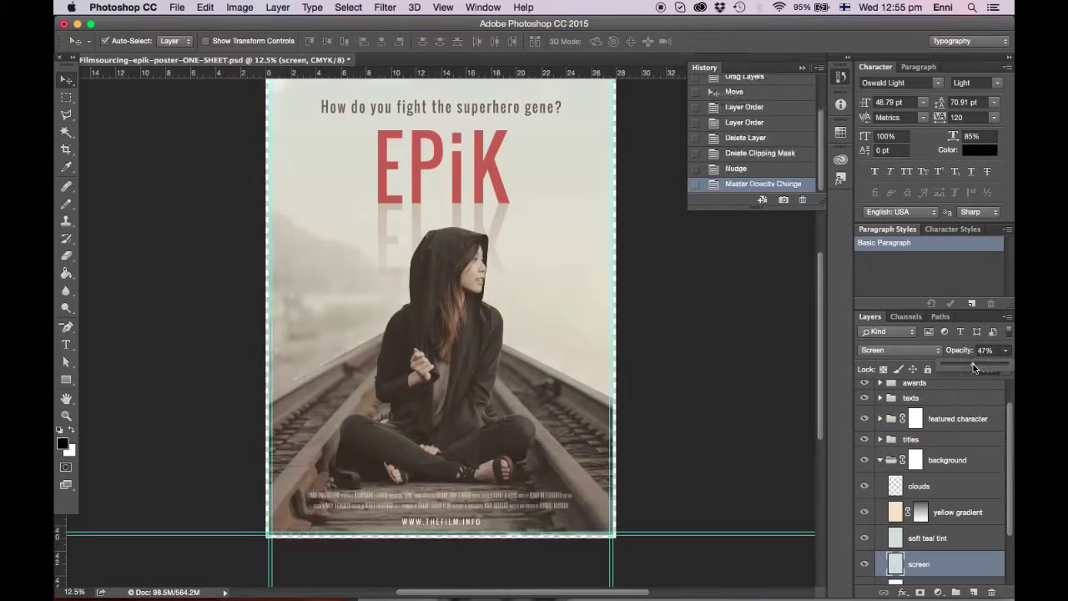
pyautogui.click(943, 477)
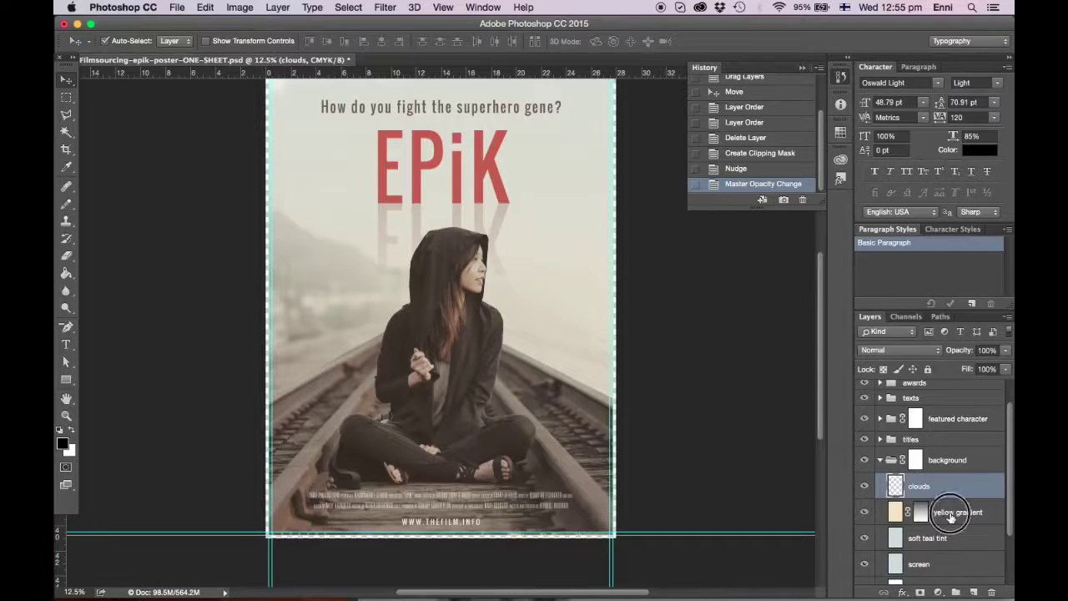
pyautogui.click(951, 511)
pyautogui.click(1005, 350)
pyautogui.moveTo(987, 368); pyautogui.dragTo(981, 368)
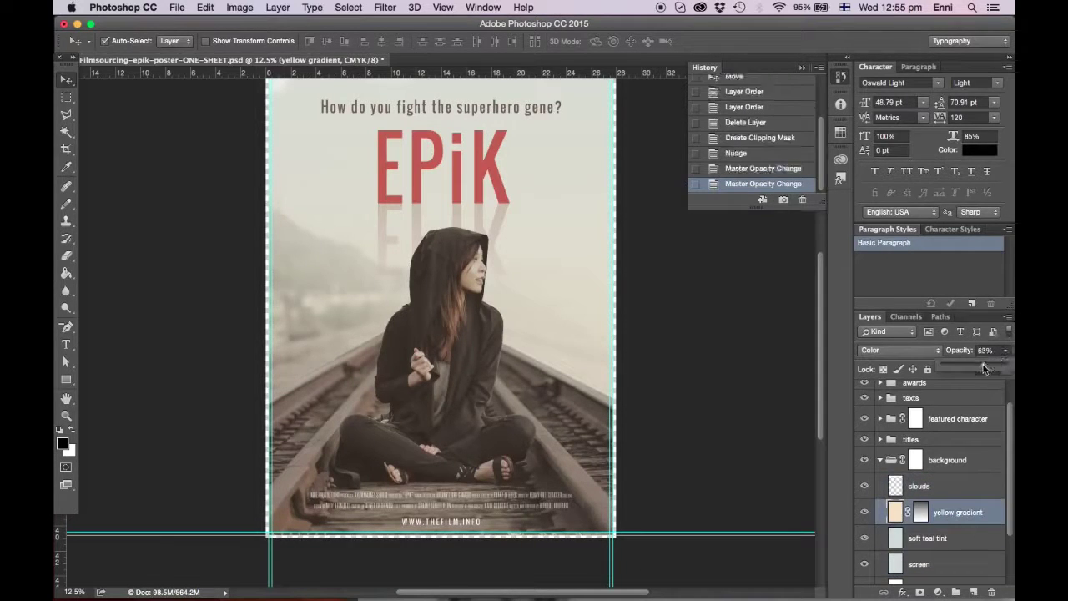
# Lower the fade layer's opacity to 70% and delete the 'replace this' layer
pyautogui.click(935, 541)
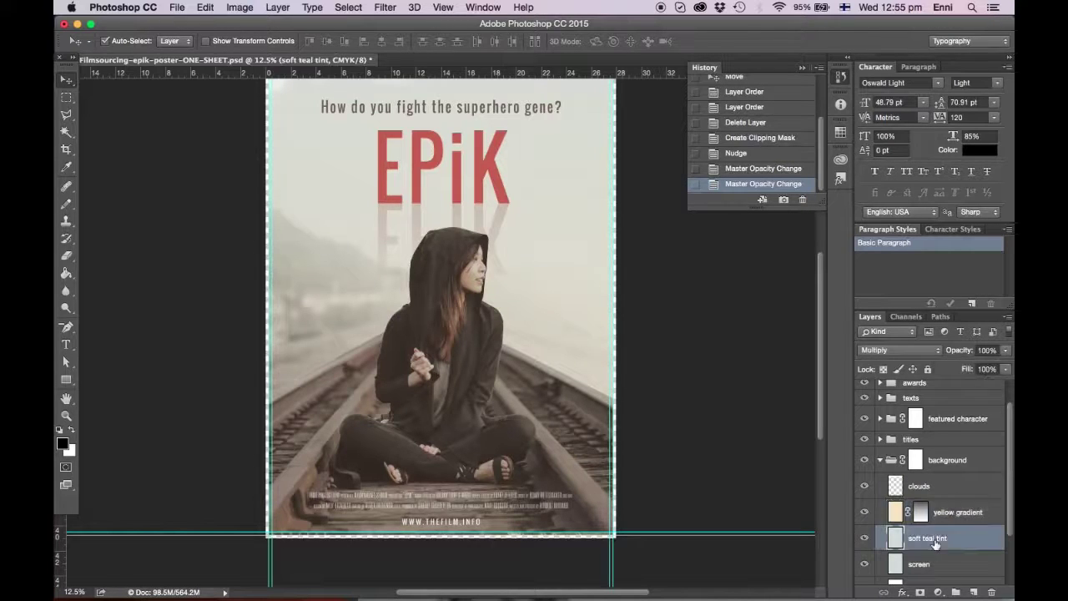
pyautogui.scroll(-3, 957, 496)
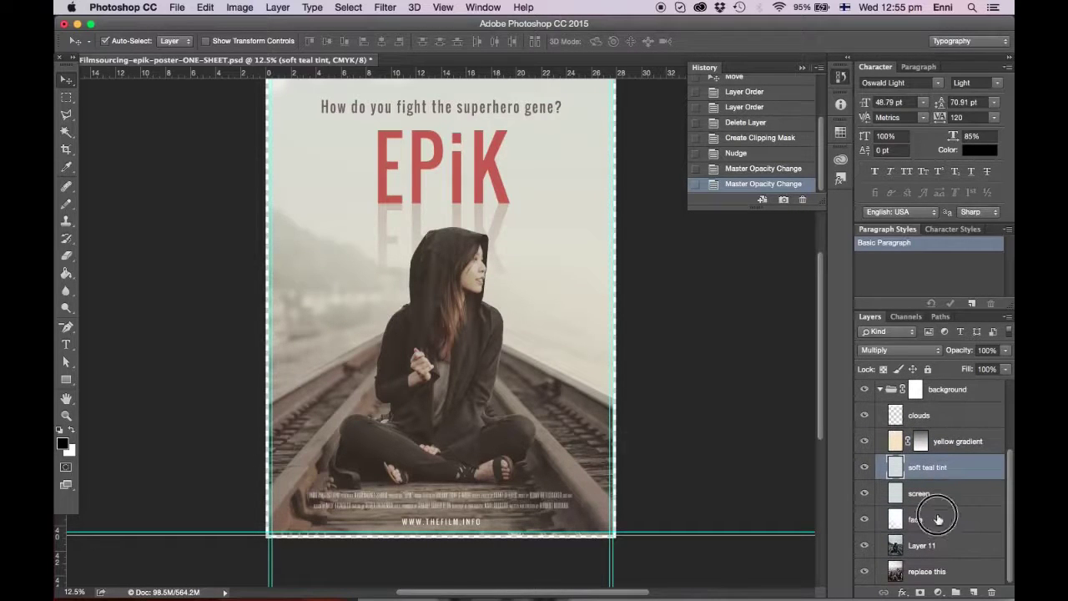
pyautogui.click(941, 519)
pyautogui.click(1006, 350)
pyautogui.moveTo(1005, 365); pyautogui.dragTo(982, 364)
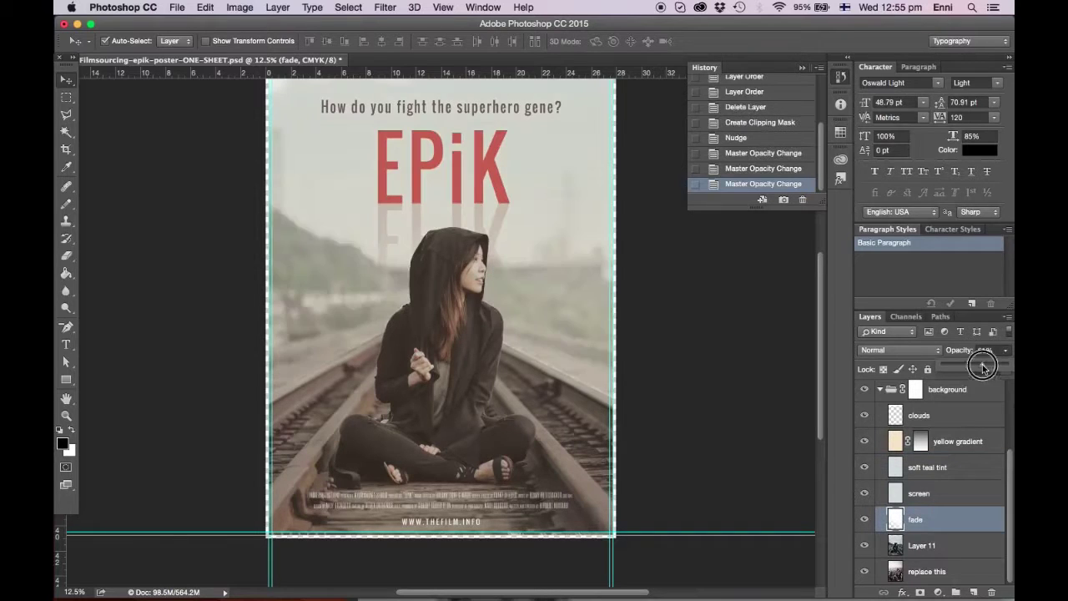
pyautogui.moveTo(983, 575); pyautogui.dragTo(992, 592)
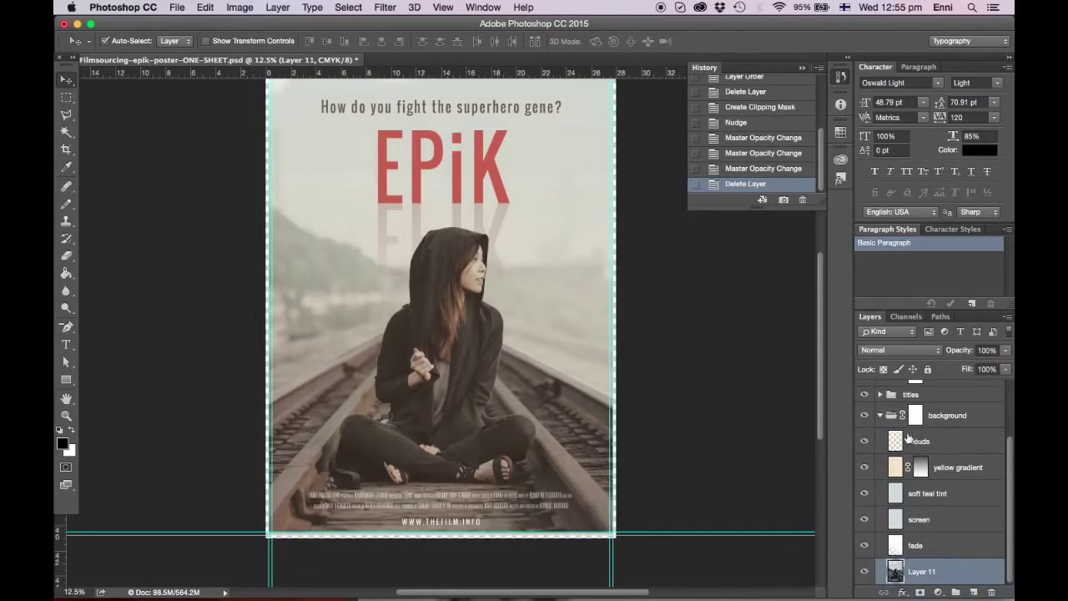
pyautogui.scroll(3, 581, 426)
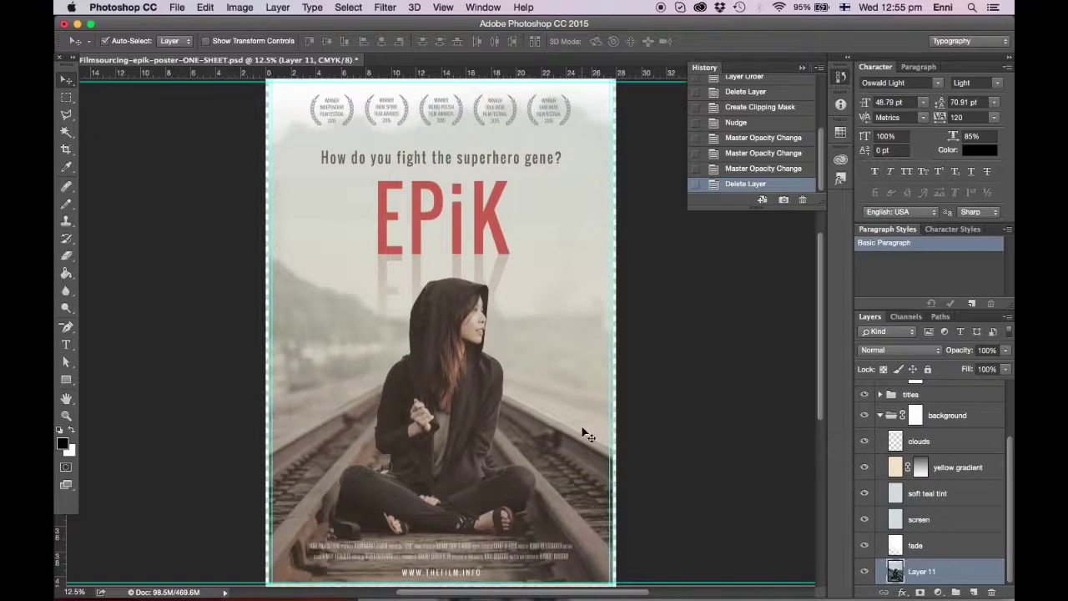
pyautogui.scroll(2, 582, 432)
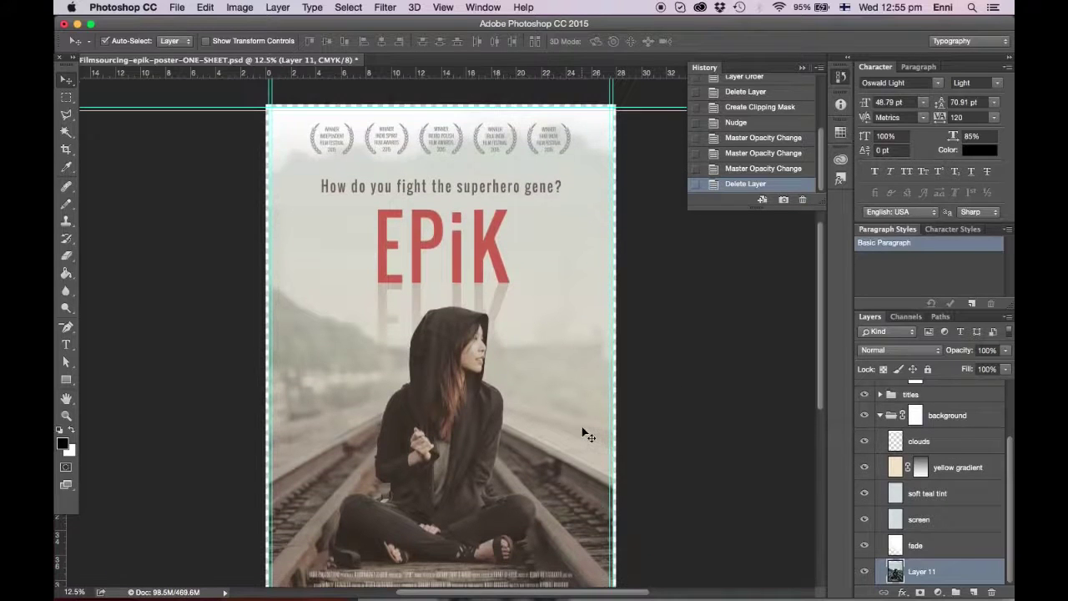
pyautogui.click(67, 347)
# Replace the EPiK title with OFF TRACK in white Oswald Light
pyautogui.doubleClick(429, 231)
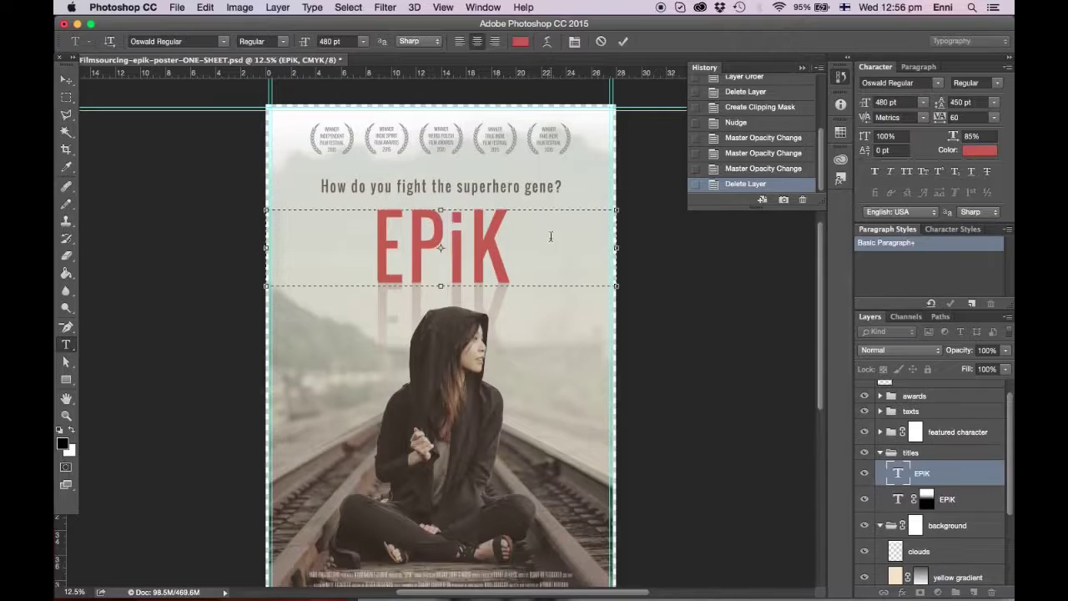
pyautogui.write('OFF TRACK')
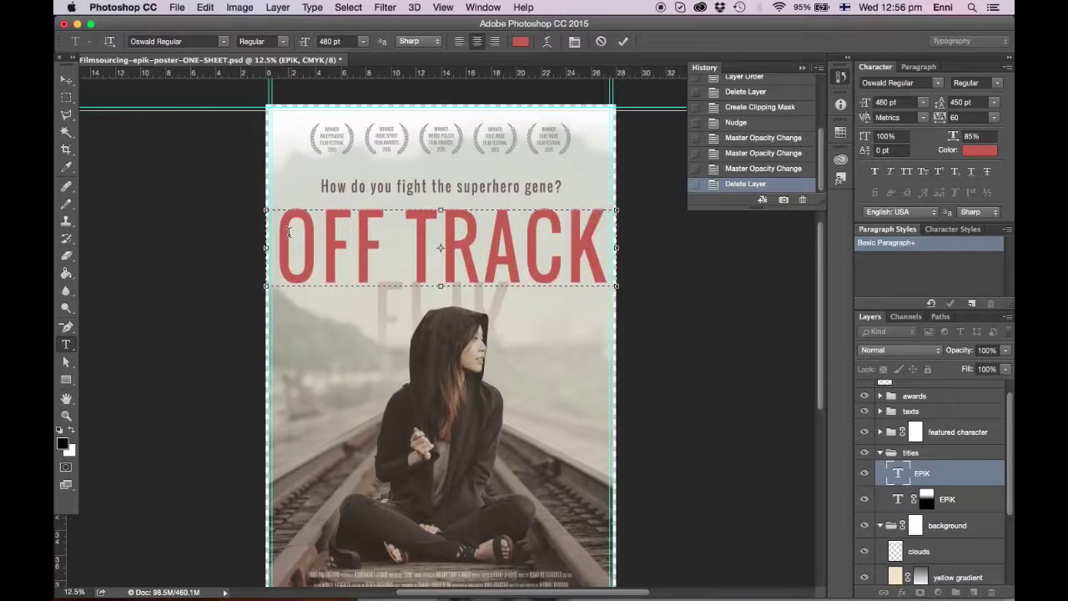
pyautogui.hotkey('ctrl', 'a')
pyautogui.click(979, 150)
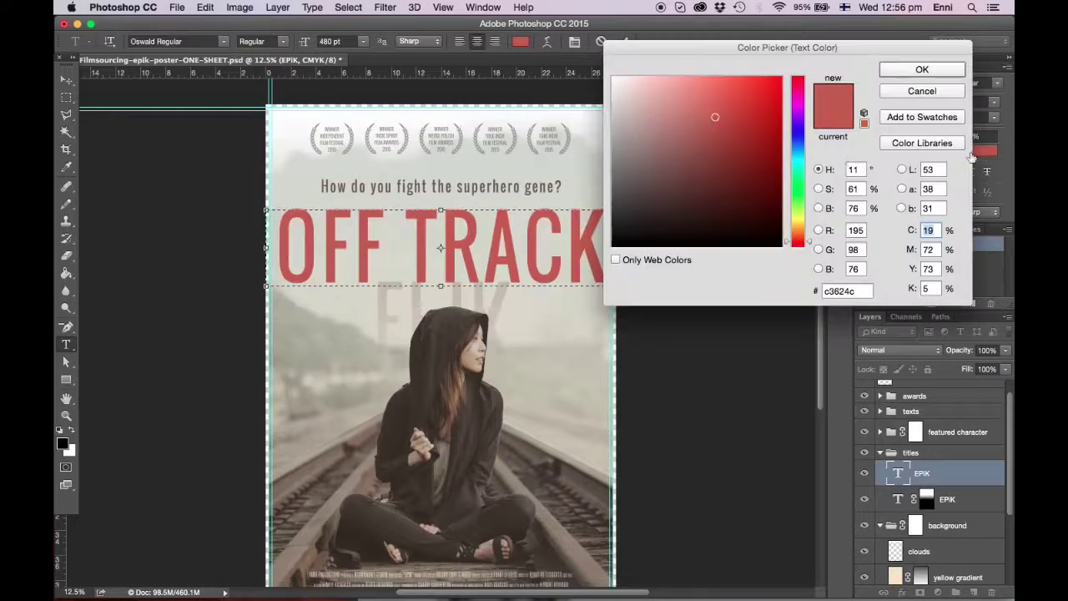
pyautogui.click(656, 95)
pyautogui.moveTo(656, 95); pyautogui.dragTo(568, 72)
pyautogui.click(928, 68)
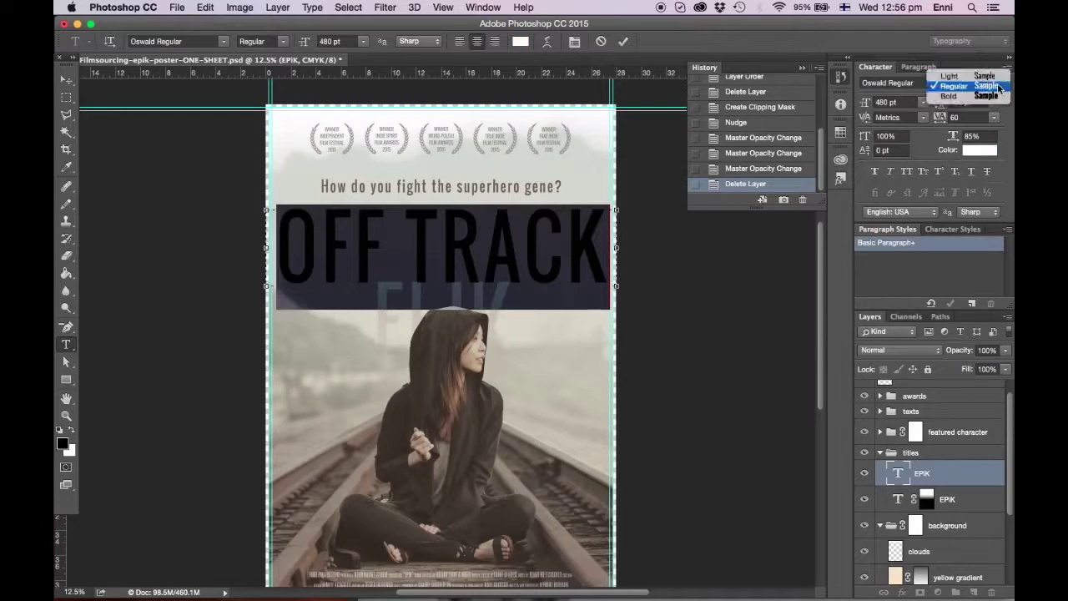
pyautogui.click(992, 78)
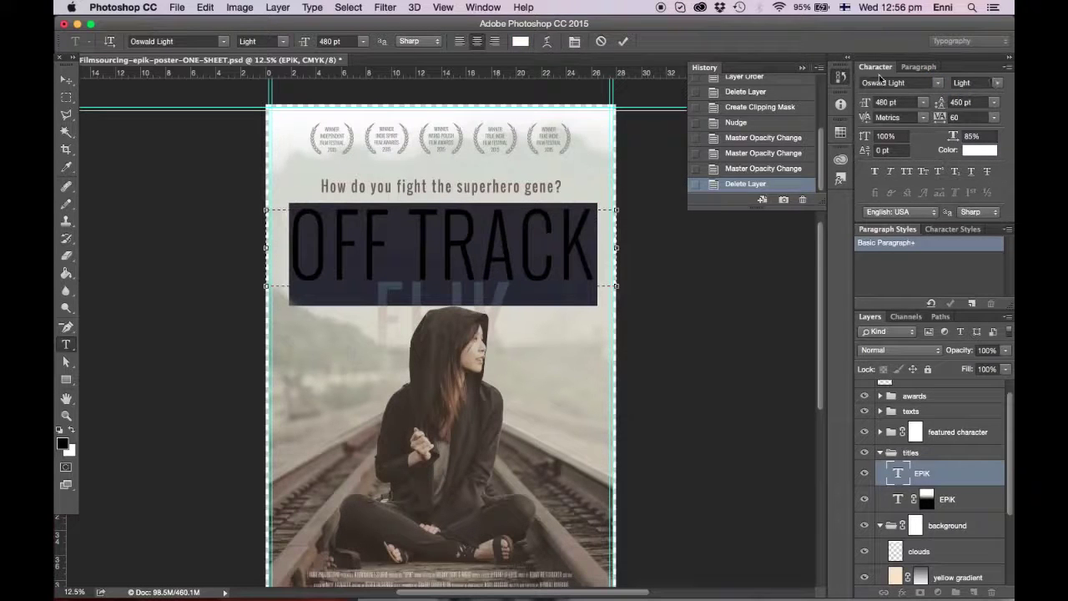
# Change the mirrored reflection text to OFF TRACK in white Oswald Light
pyautogui.click(66, 80)
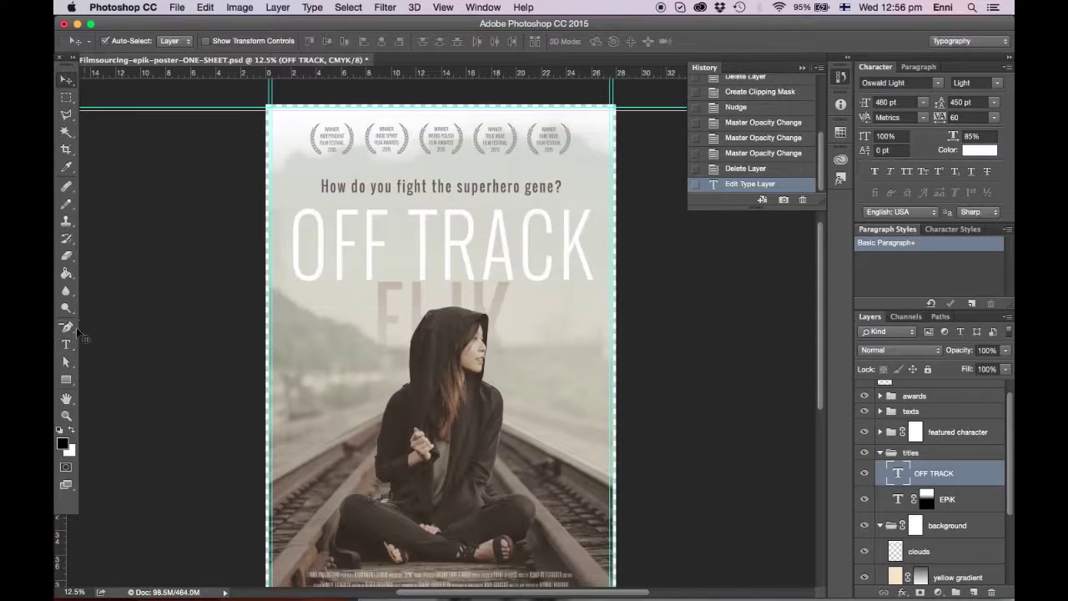
pyautogui.click(67, 344)
pyautogui.click(389, 312)
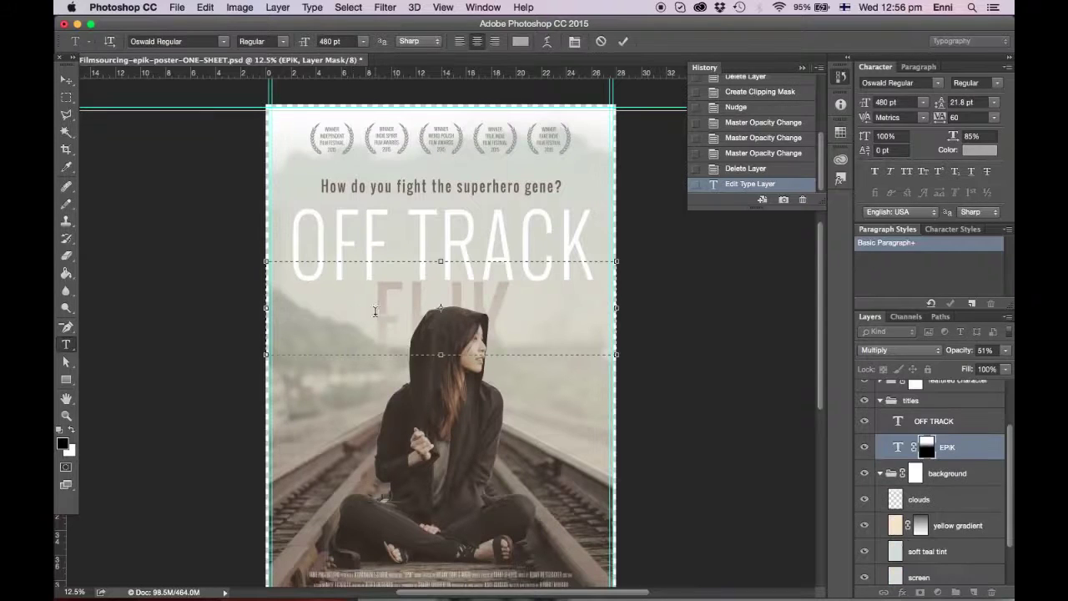
pyautogui.moveTo(375, 309); pyautogui.dragTo(582, 311)
pyautogui.write('O')
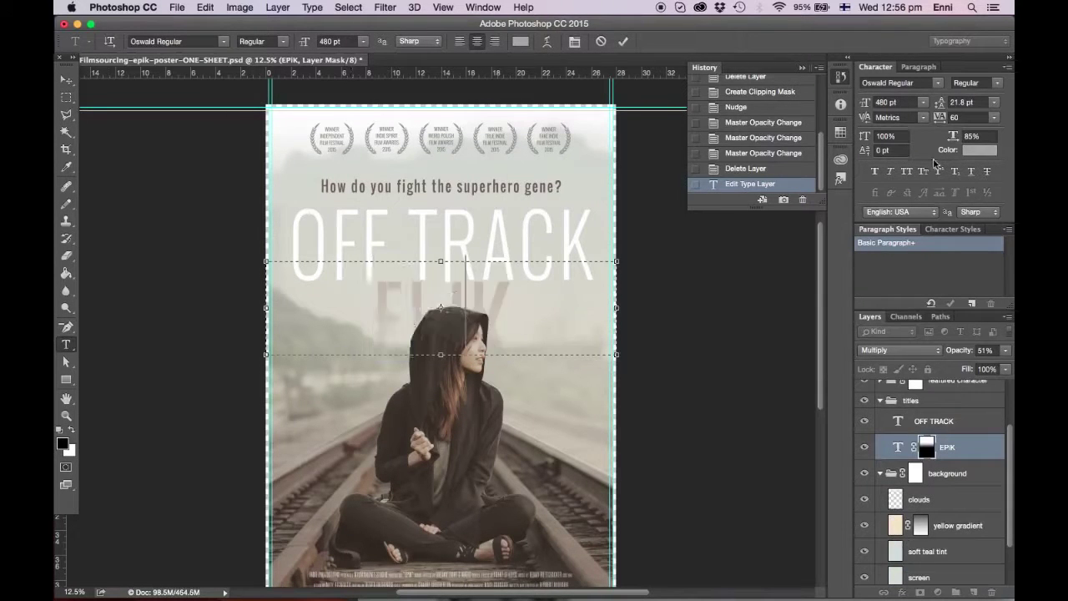
pyautogui.write('FF TRACKCK')
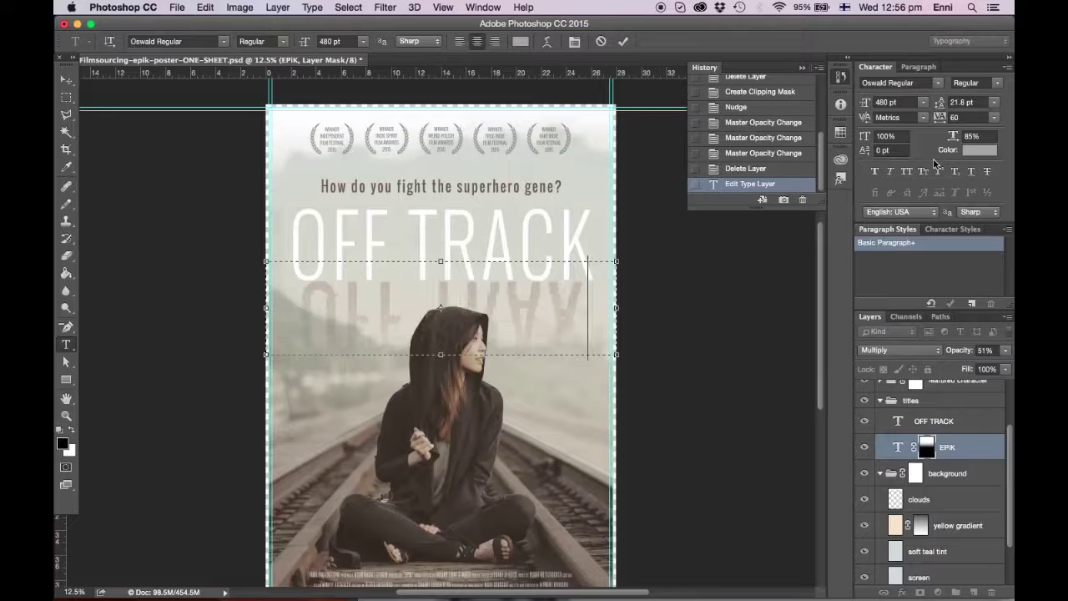
pyautogui.press('super+a')
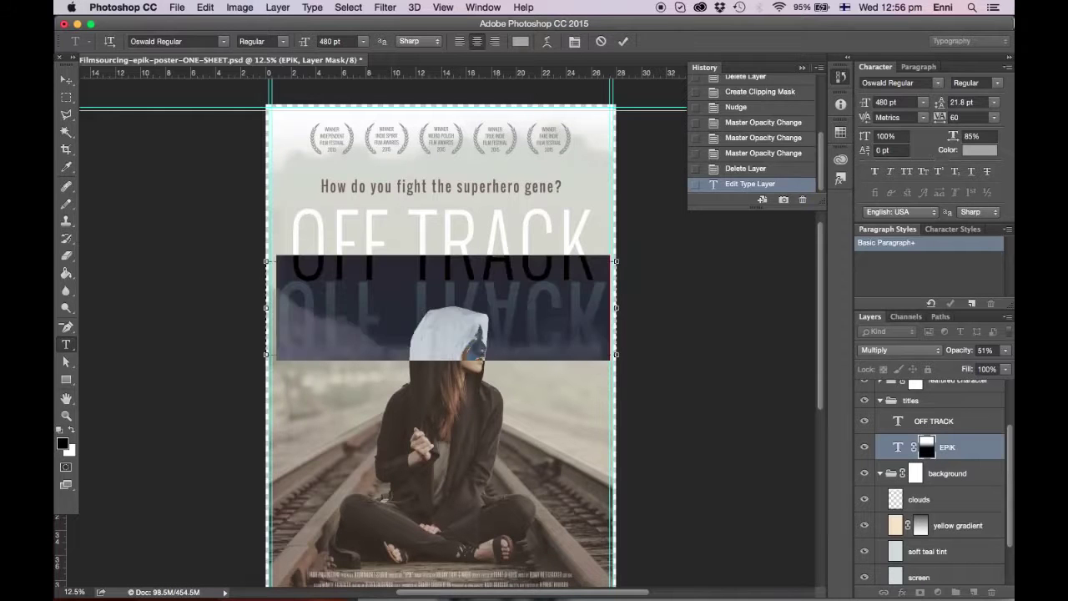
pyautogui.click(979, 151)
pyautogui.moveTo(648, 115)
pyautogui.mouseDown()
pyautogui.moveTo(726, 120)
pyautogui.moveTo(613, 78)
pyautogui.mouseUp()
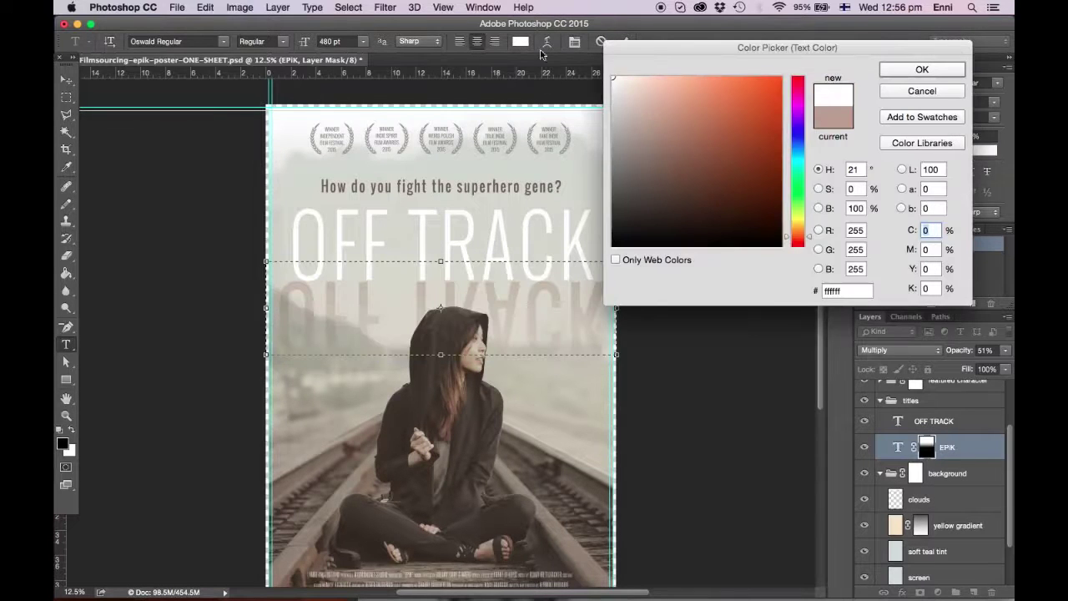
pyautogui.click(922, 70)
pyautogui.click(997, 83)
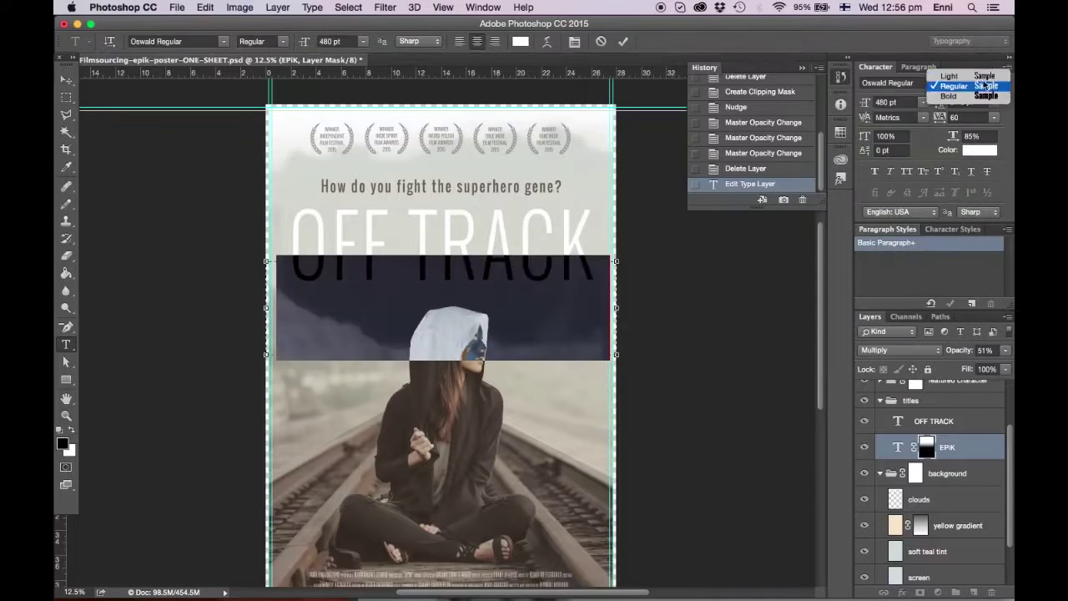
pyautogui.click(972, 71)
pyautogui.click(66, 79)
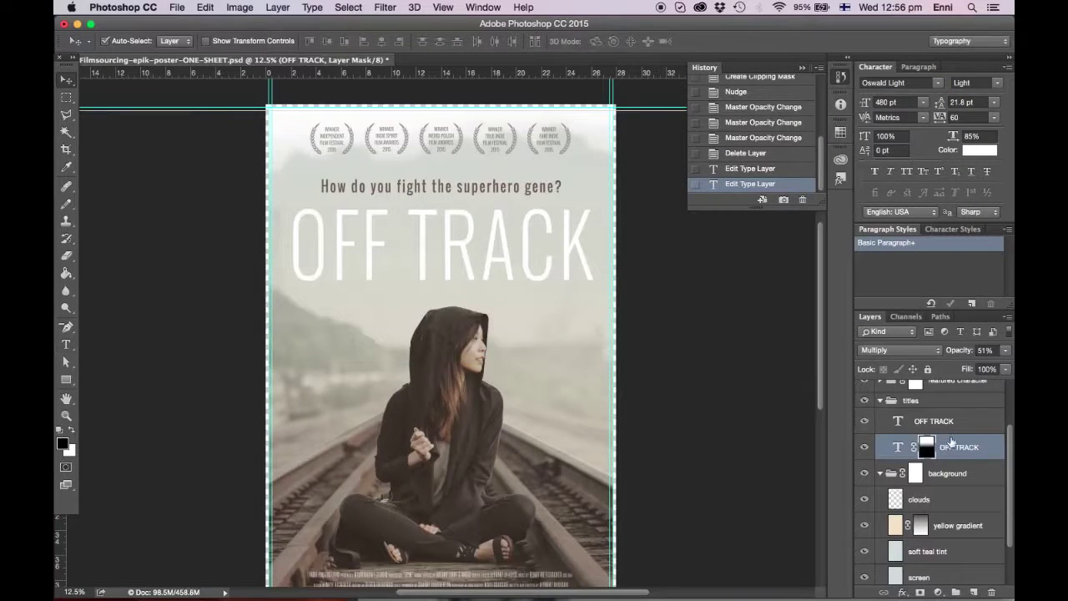
# Set the reflection to Normal blending at 76% opacity and nudge it up slightly
pyautogui.click(932, 350)
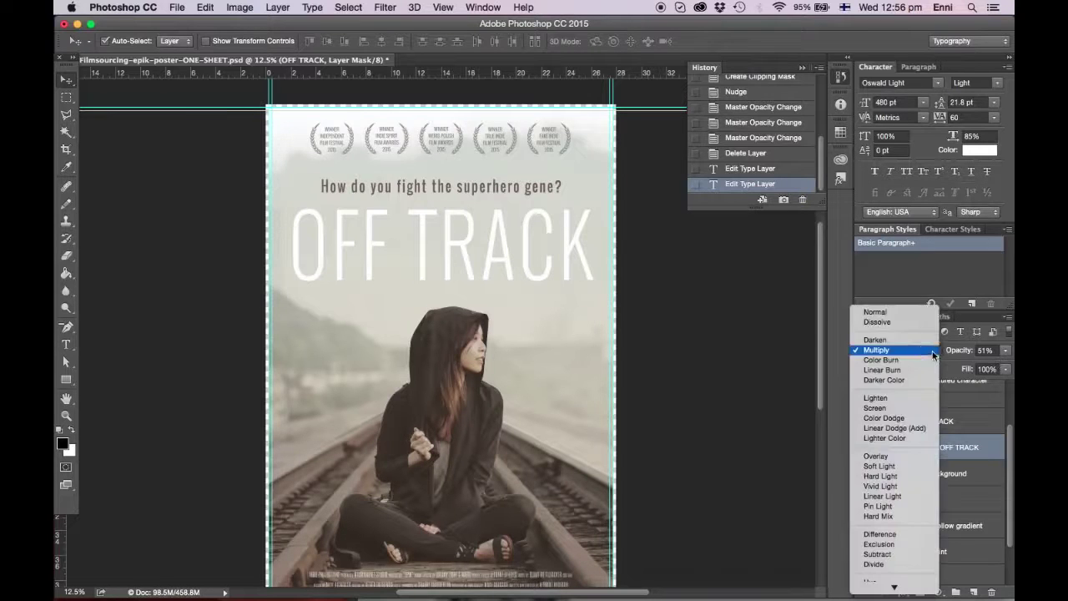
pyautogui.click(919, 319)
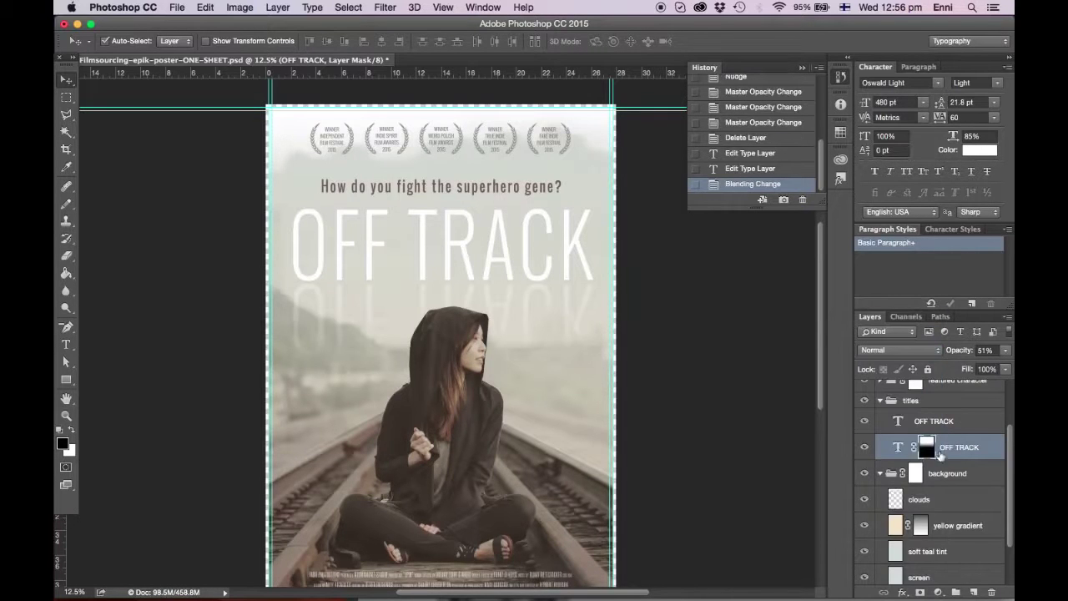
pyautogui.click(1004, 353)
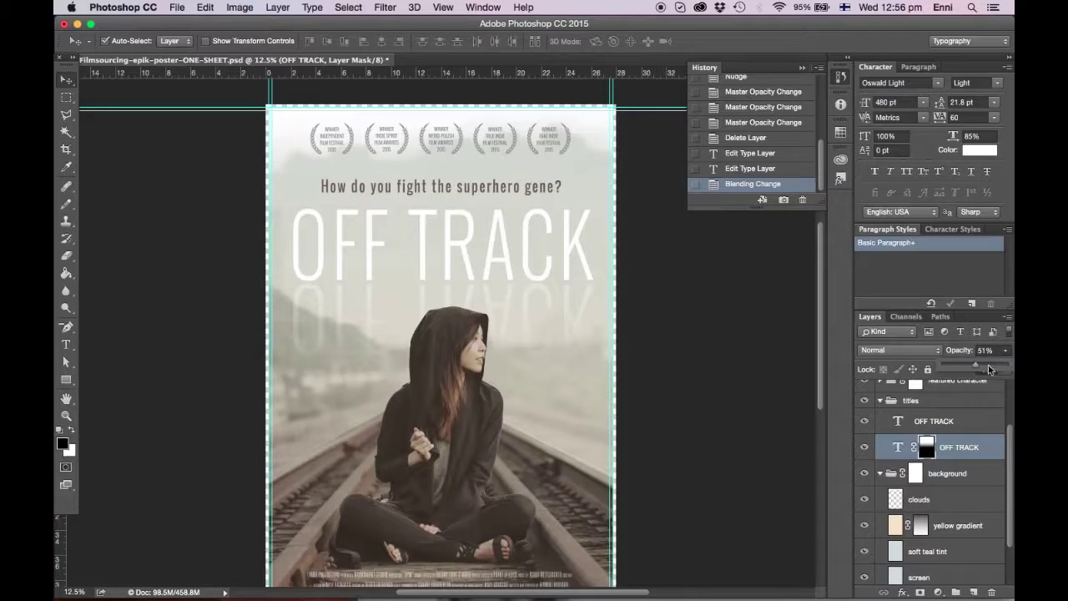
pyautogui.moveTo(988, 369)
pyautogui.mouseDown()
pyautogui.moveTo(978, 367)
pyautogui.moveTo(992, 367)
pyautogui.mouseUp()
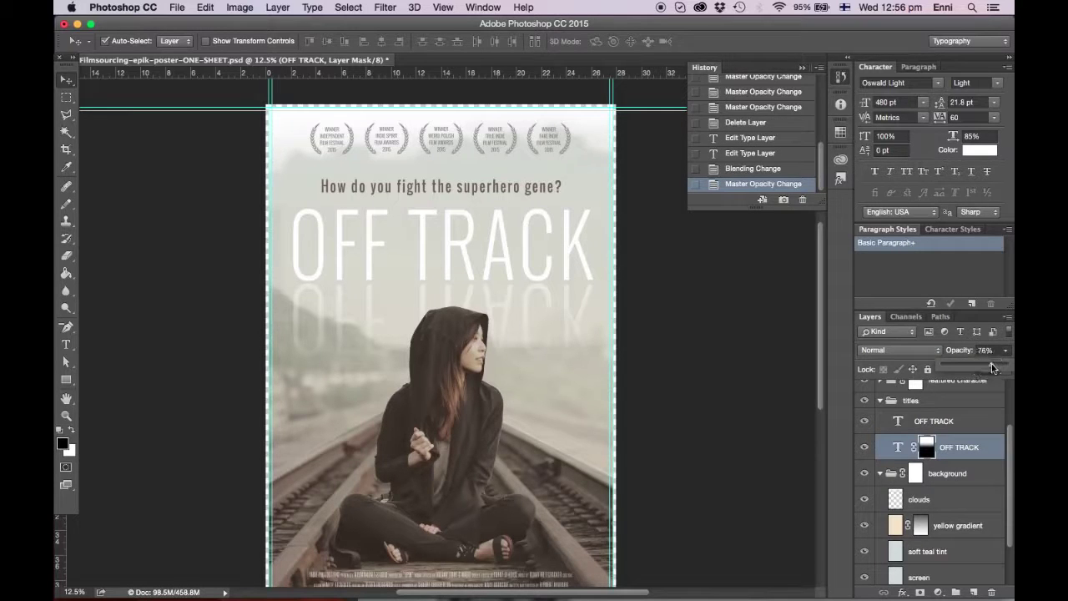
pyautogui.click(894, 451)
pyautogui.press('Up')
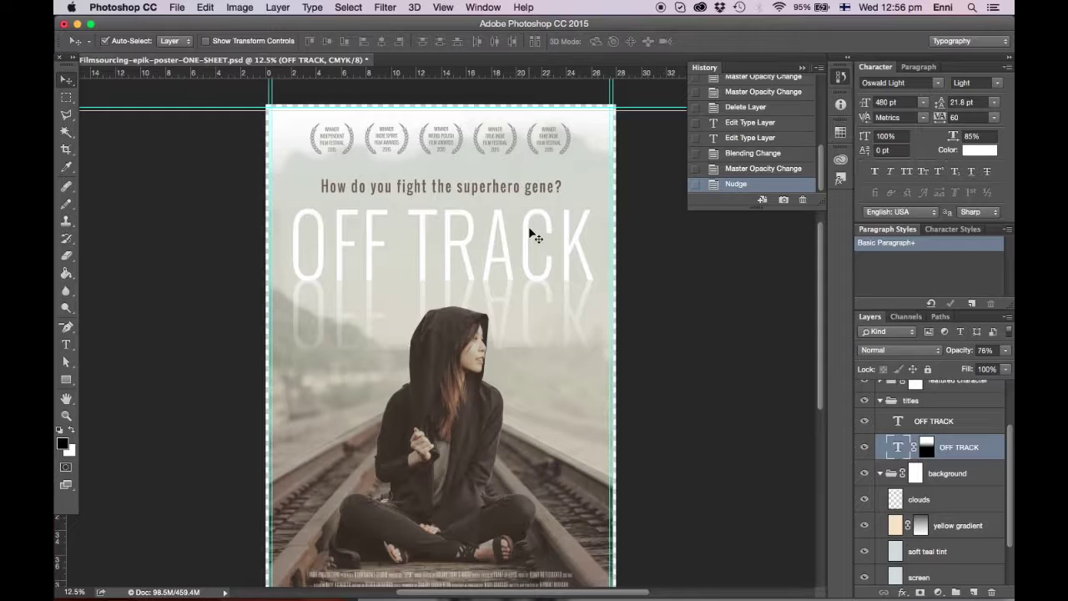
# Set the tagline 'How do you fight the superhero gene?' to Oswald Light and shrink the Photoshop window
pyautogui.click(66, 344)
pyautogui.click(487, 180)
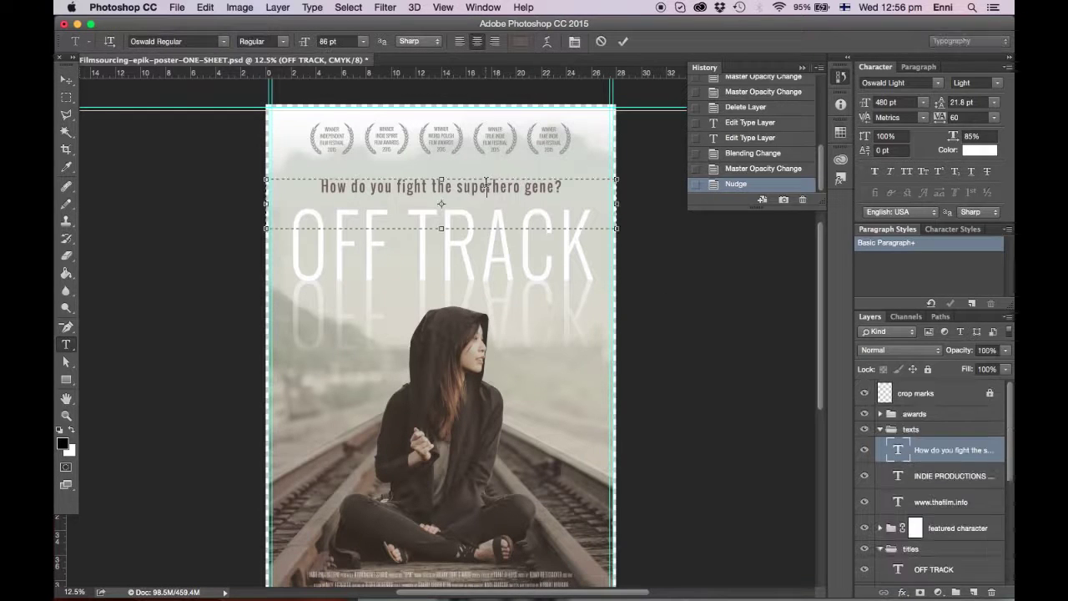
pyautogui.tripleClick(567, 186)
pyautogui.click(996, 83)
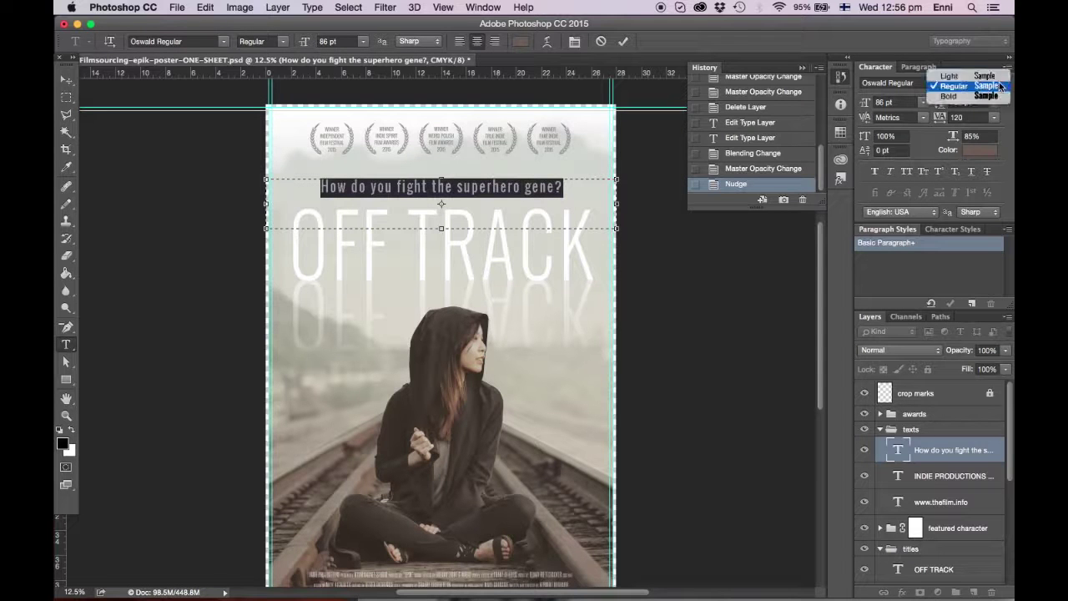
pyautogui.click(968, 71)
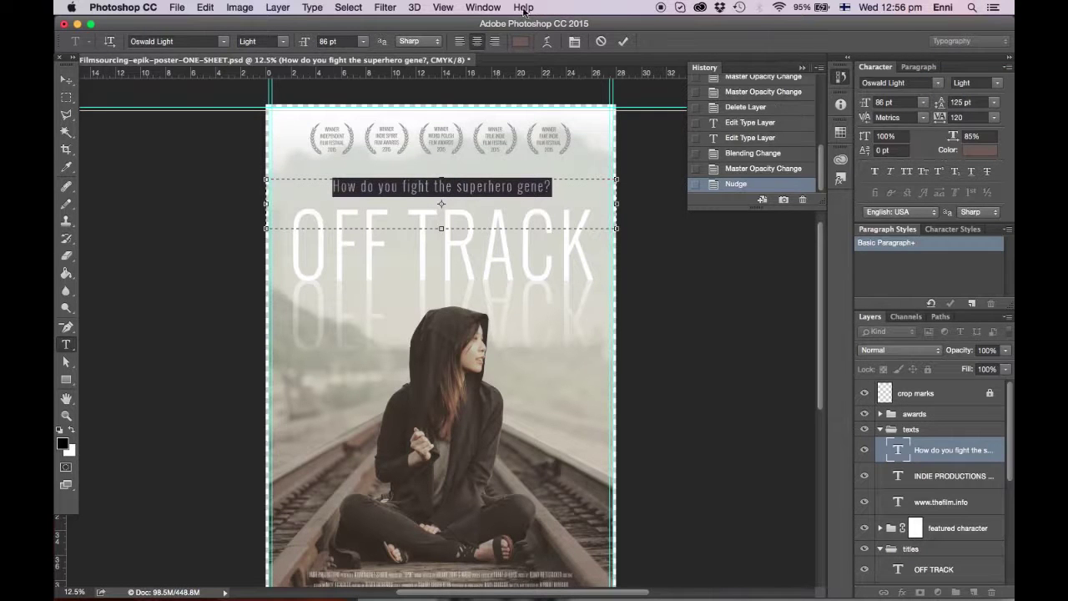
pyautogui.doubleClick(446, 27)
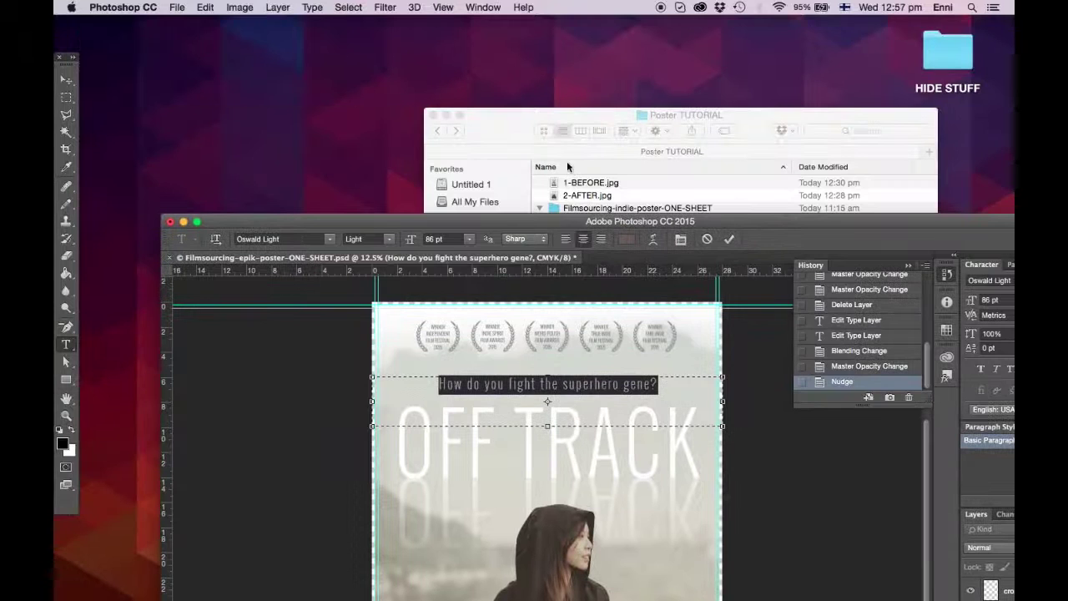
# Copy the tagline 'Good girls don't waste their potential' from the poster text file, then return to Photoshop
pyautogui.click(547, 121)
pyautogui.doubleClick(583, 259)
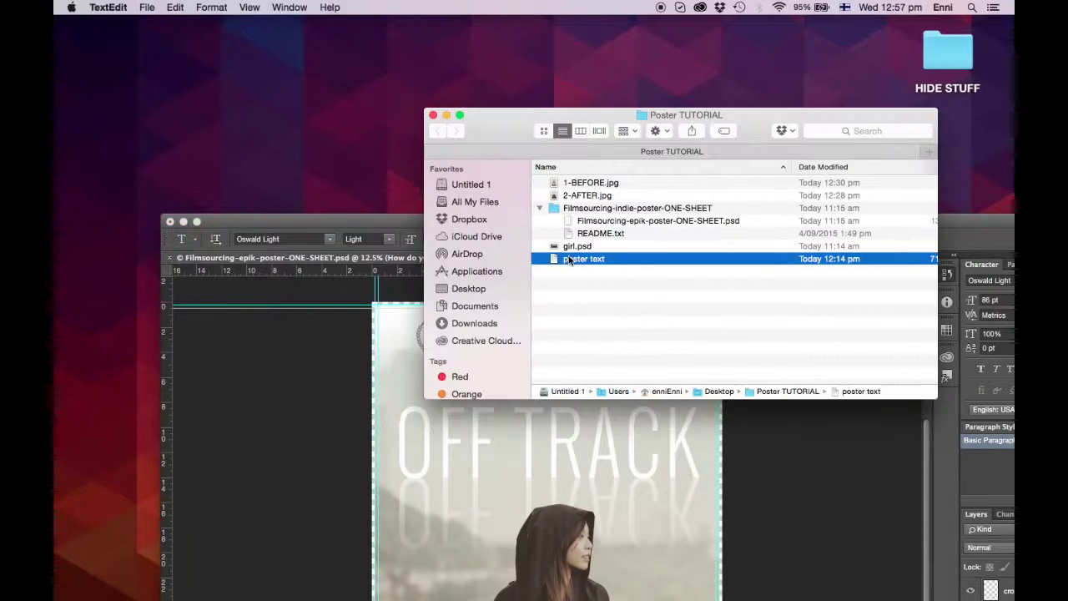
pyautogui.scroll(-3, 250, 191)
pyautogui.scroll(3, 251, 192)
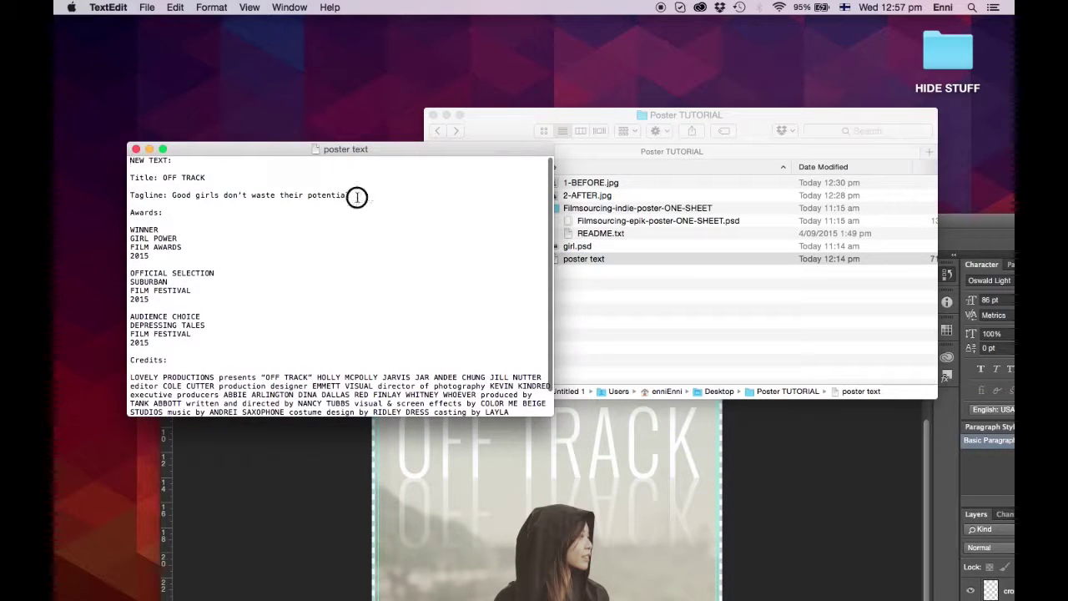
pyautogui.moveTo(358, 195); pyautogui.dragTo(172, 195)
pyautogui.press('super+c')
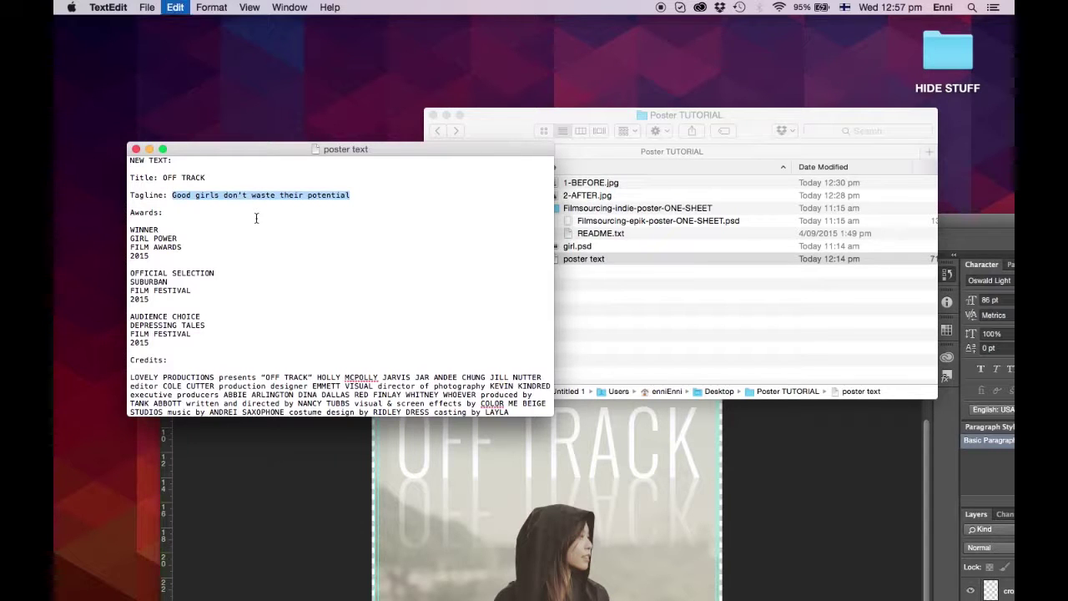
pyautogui.click(744, 445)
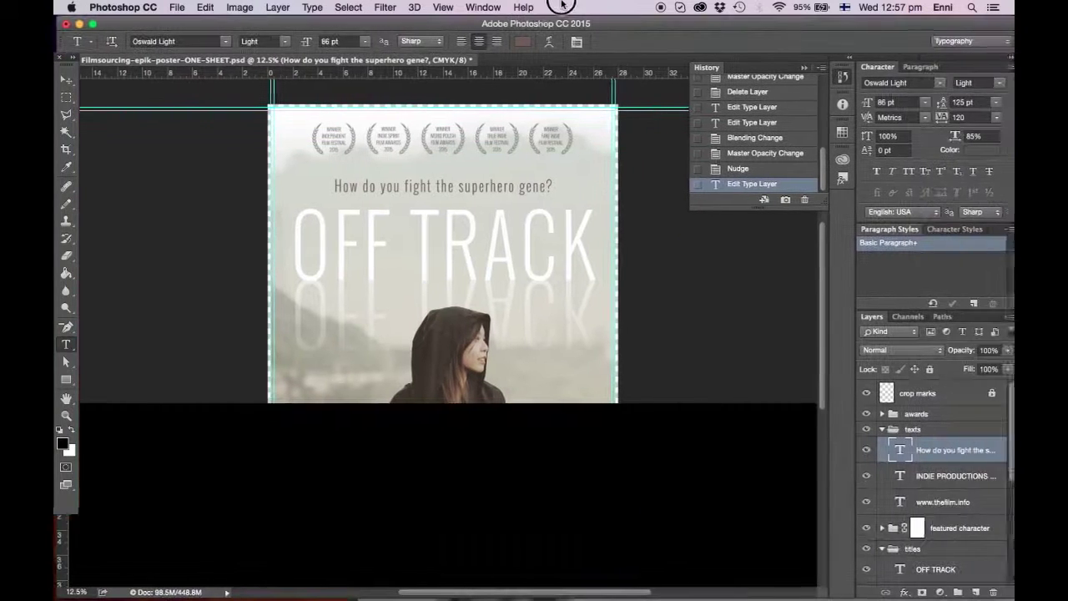
# Replace the tagline with 'Good girls don't waste their potential'
pyautogui.click(572, 183)
pyautogui.press('super+a')
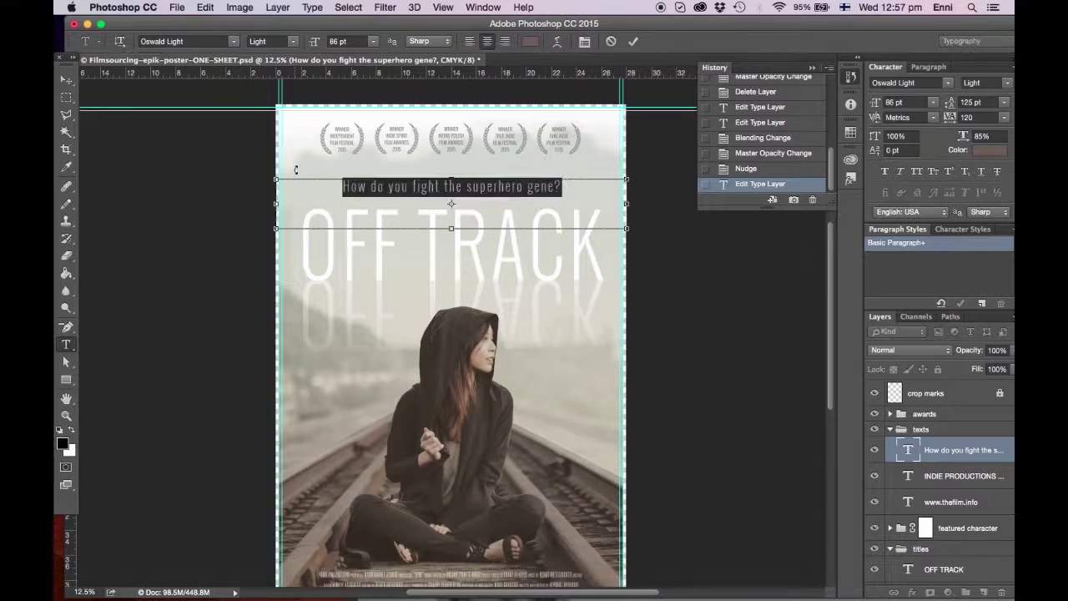
pyautogui.press('super+v')
pyautogui.click(66, 79)
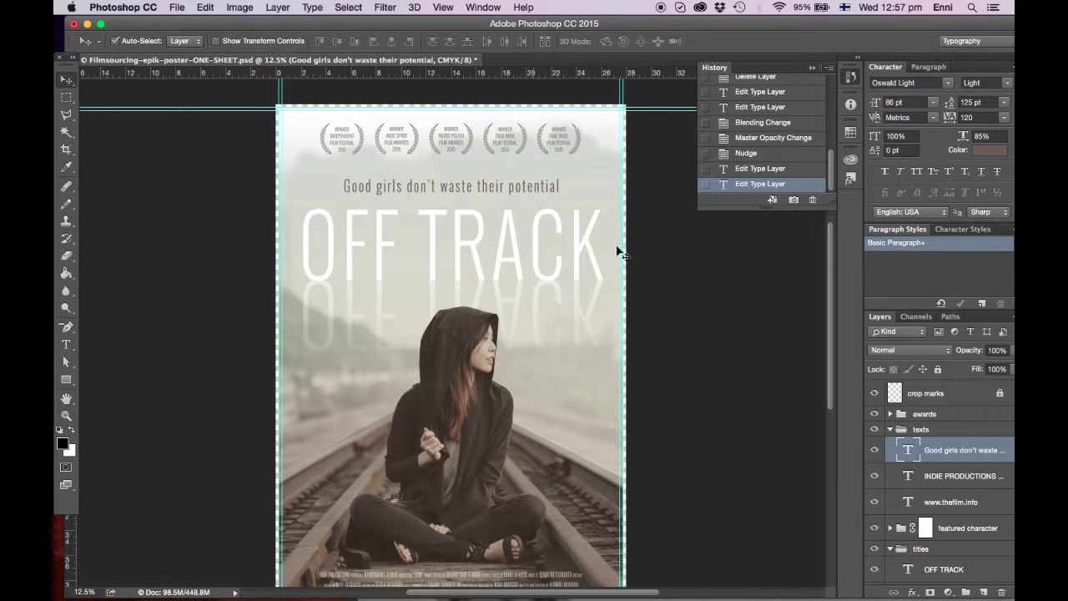
# In the awards group, hide the first two award texts and both empty outer laurels
pyautogui.click(889, 429)
pyautogui.click(890, 414)
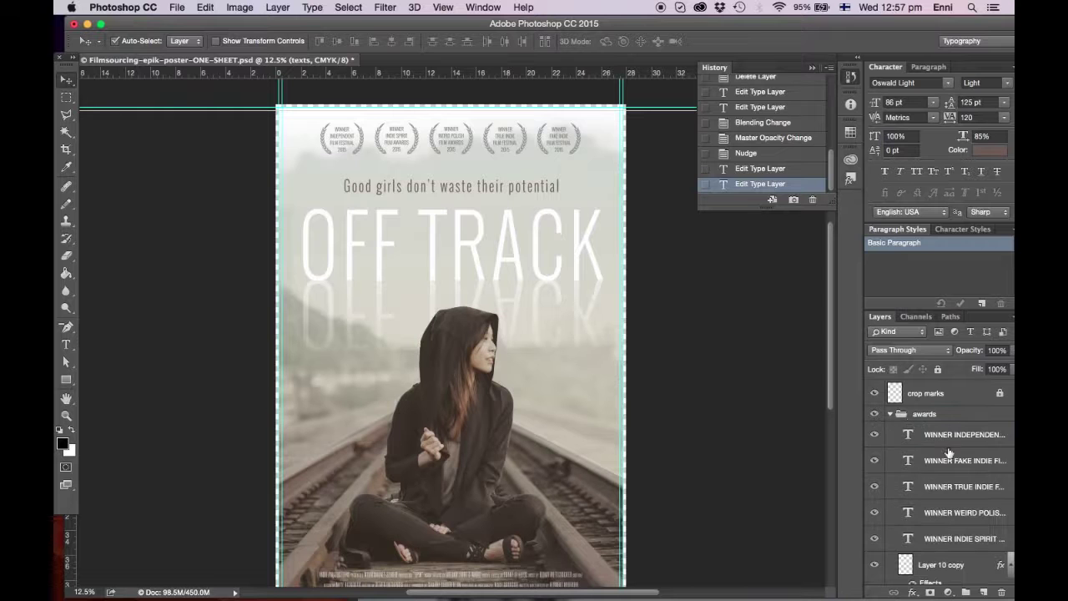
pyautogui.click(874, 434)
pyautogui.click(874, 460)
pyautogui.scroll(-3, 911, 470)
pyautogui.click(874, 478)
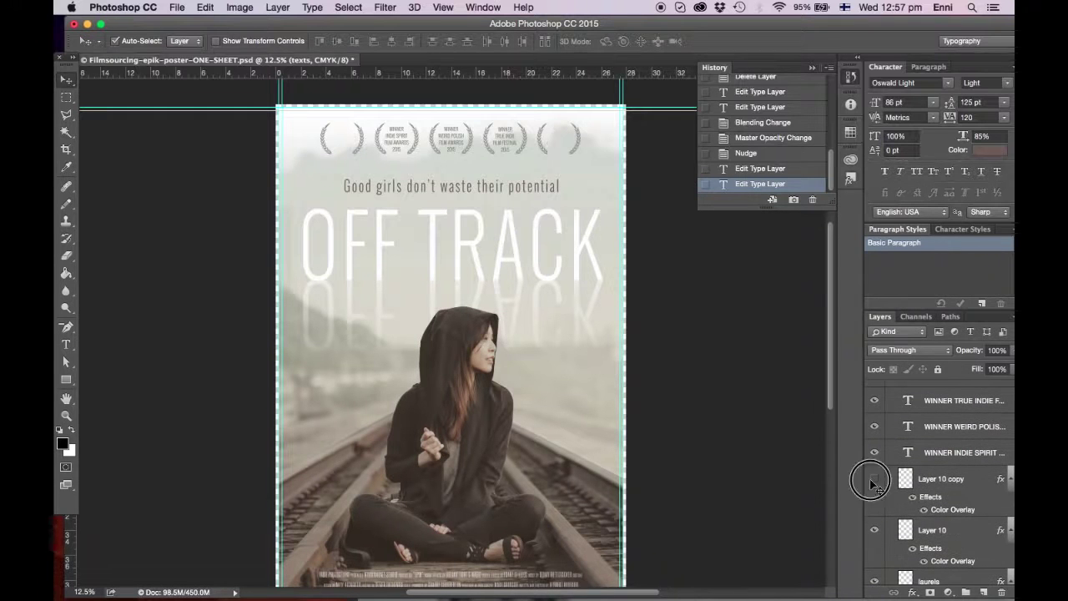
pyautogui.click(873, 530)
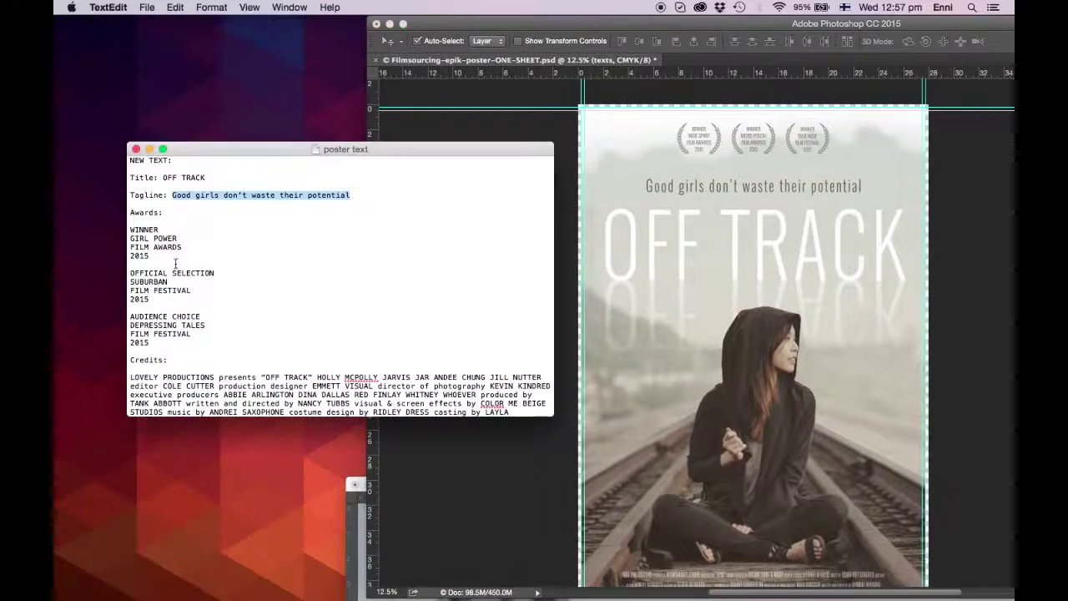
# Select the first award's lines in the text notes, then return to a maximized Photoshop
pyautogui.click(136, 250)
pyautogui.moveTo(136, 250); pyautogui.dragTo(104, 227)
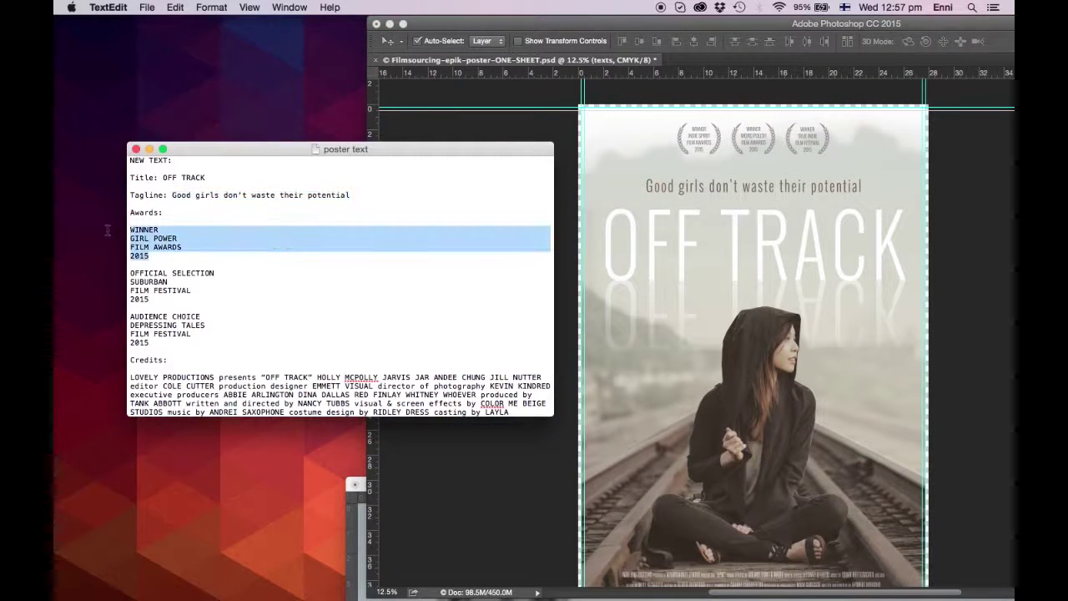
pyautogui.click(602, 30)
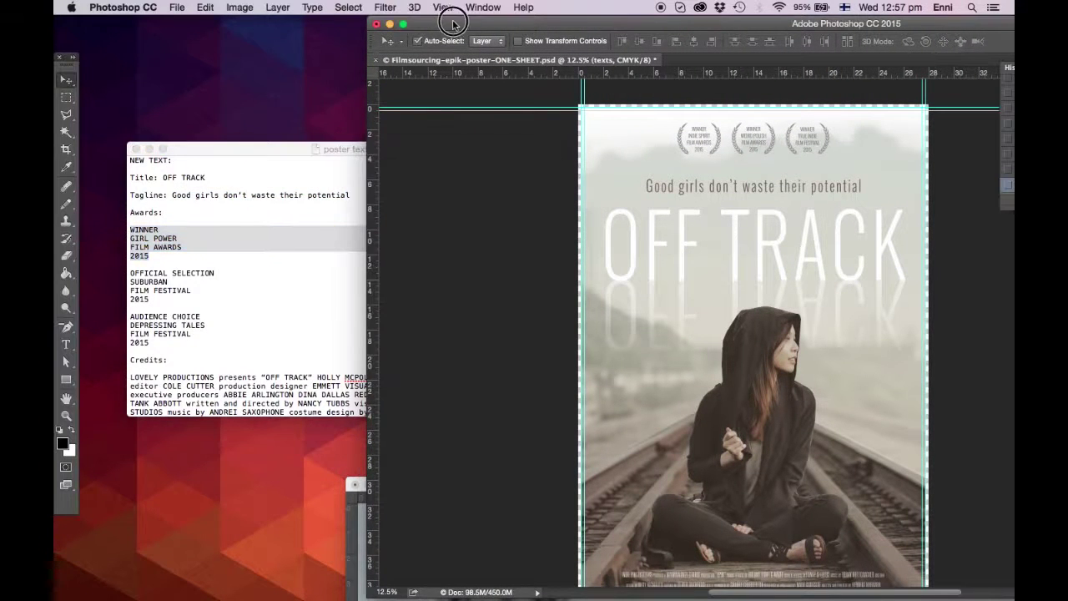
pyautogui.doubleClick(446, 22)
# Paste the copied award text into the first laurel and zoom in on the laurels
pyautogui.click(71, 346)
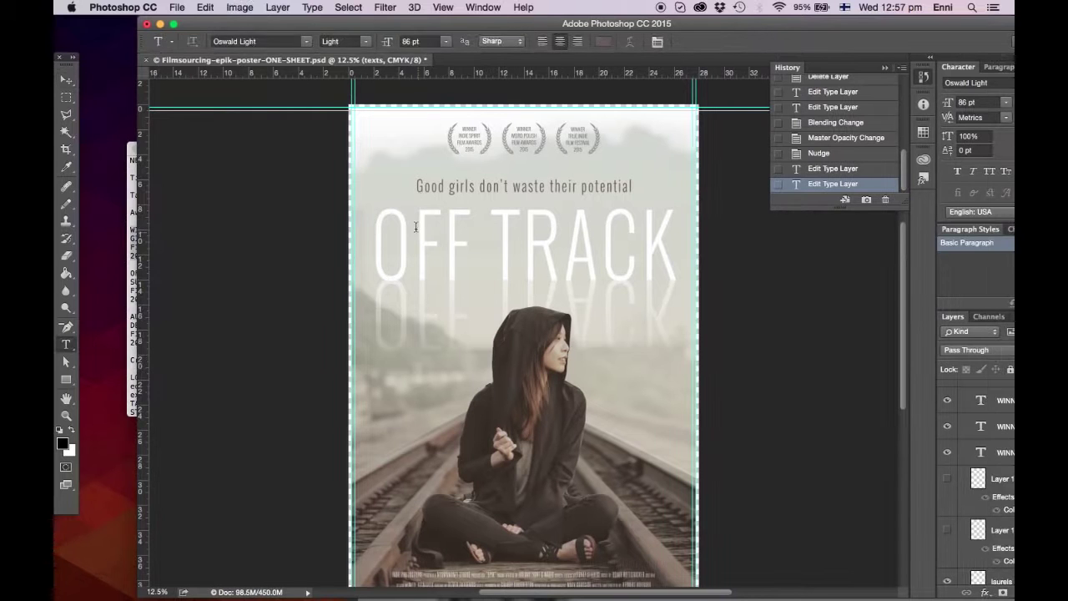
pyautogui.click(470, 140)
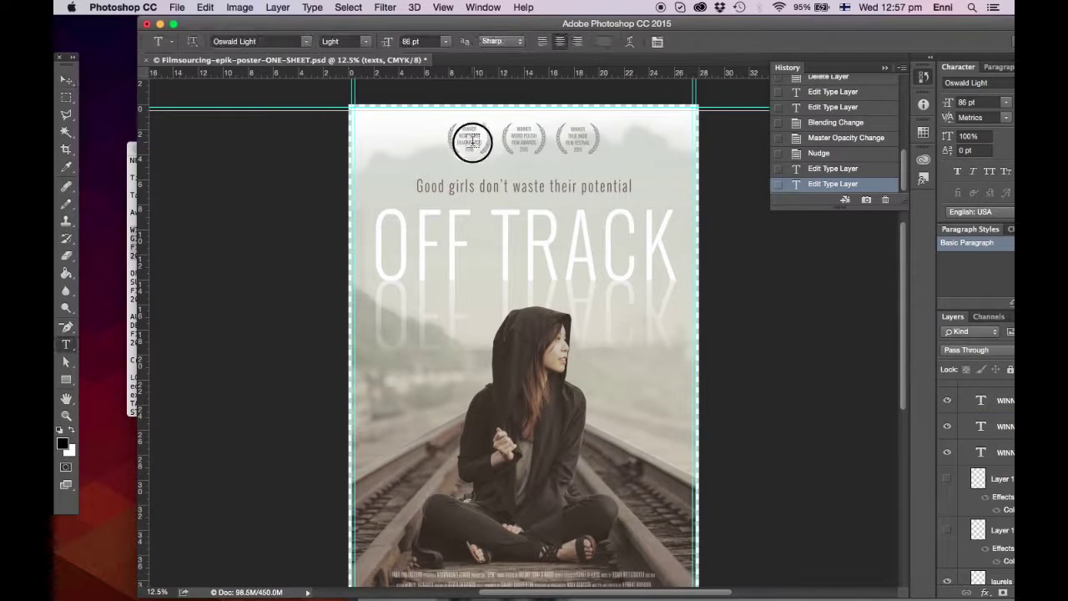
pyautogui.hotkey('ctrl', 'v')
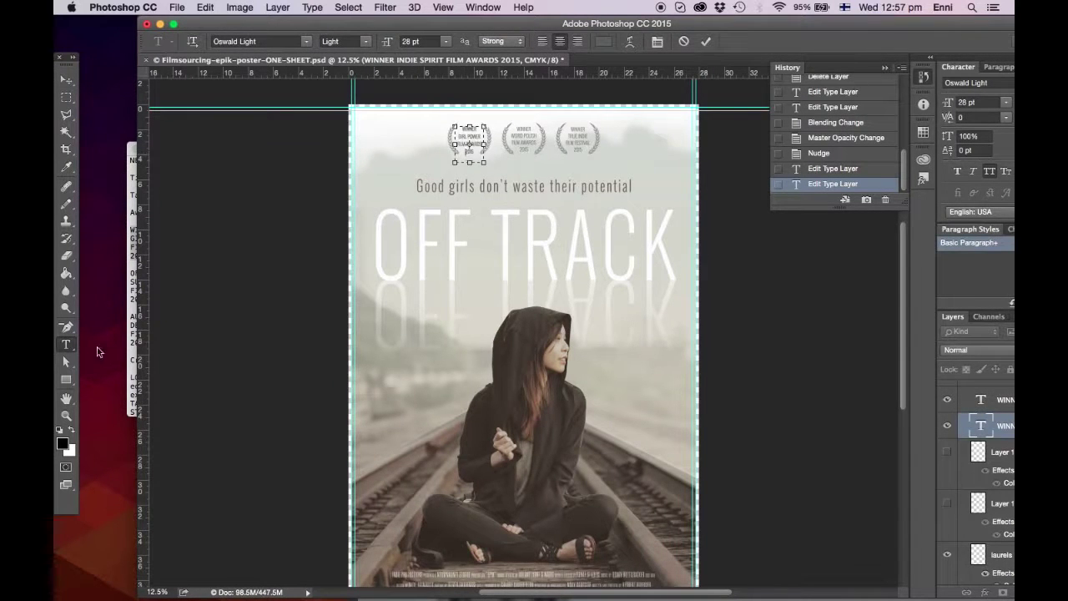
pyautogui.keyDown('super'); pyautogui.click(504, 133); pyautogui.keyUp('super')
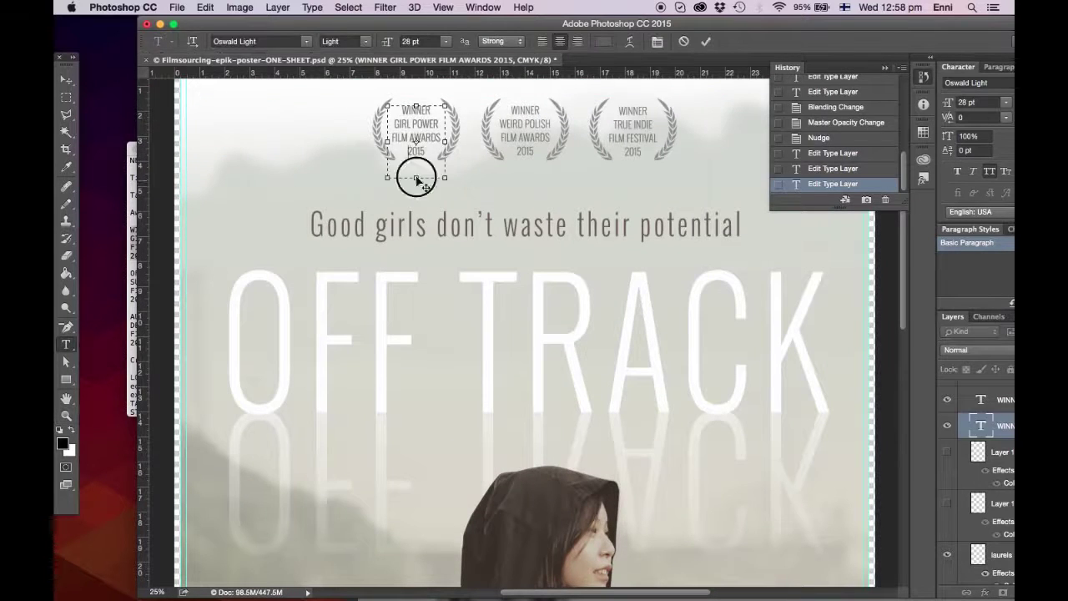
pyautogui.click(534, 146)
# Paste 'Official Selection Suburban Film Festival' into the middle laurel, shrinking the OFFICIAL SELECTION line
pyautogui.press('super+a')
pyautogui.press('super+v')
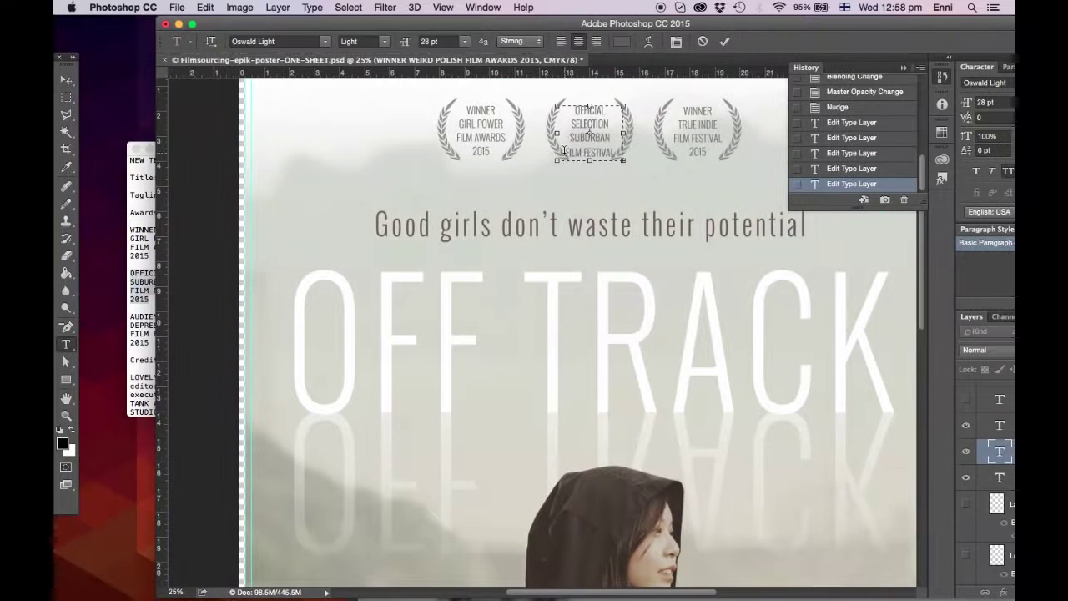
pyautogui.moveTo(573, 107); pyautogui.dragTo(611, 130)
pyautogui.press('super+shift+comma')
pyautogui.press('super+Return')
pyautogui.press('v')
pyautogui.click(595, 107)
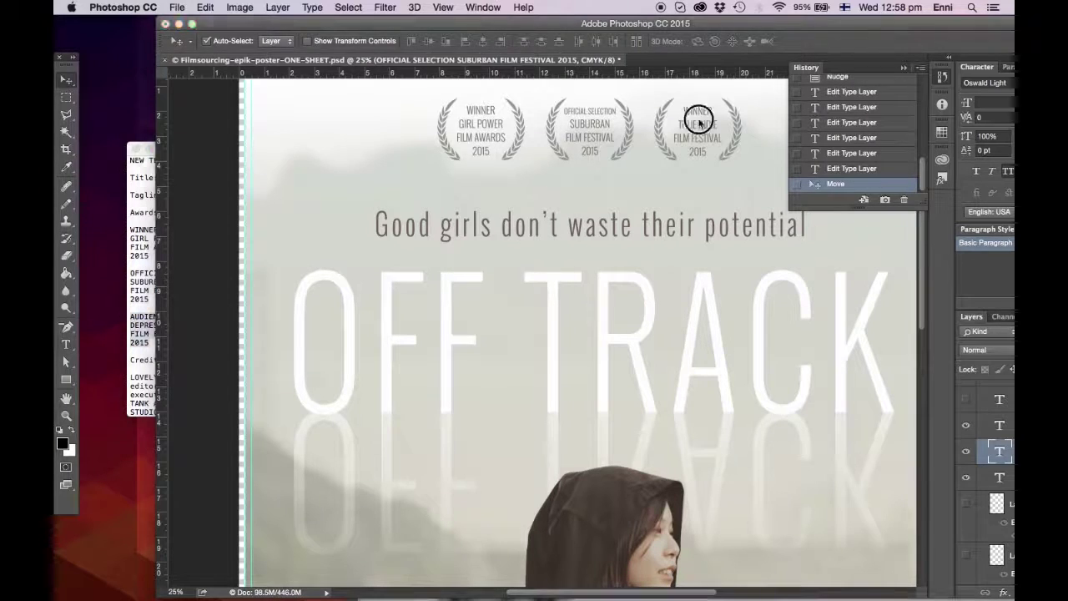
# Paste 'Audience Choice Depressing Tales Film Festival 2015' into the third laurel at a smaller font size
pyautogui.doubleClick(699, 119)
pyautogui.press('super+a')
pyautogui.press('super+v')
pyautogui.press('super+a')
pyautogui.click(983, 102)
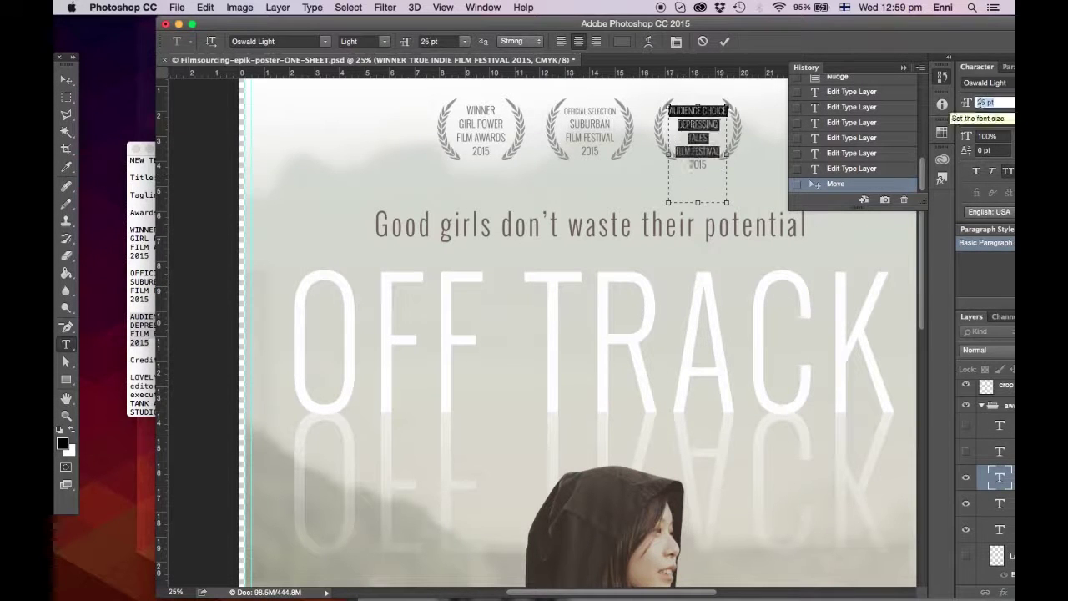
pyautogui.press('Down')
pyautogui.press('Down')
pyautogui.press('super+Return')
pyautogui.press('v')
pyautogui.click(603, 112)
# Zoom in on the bottom credits and select the new credits text in the notes
pyautogui.press('z')
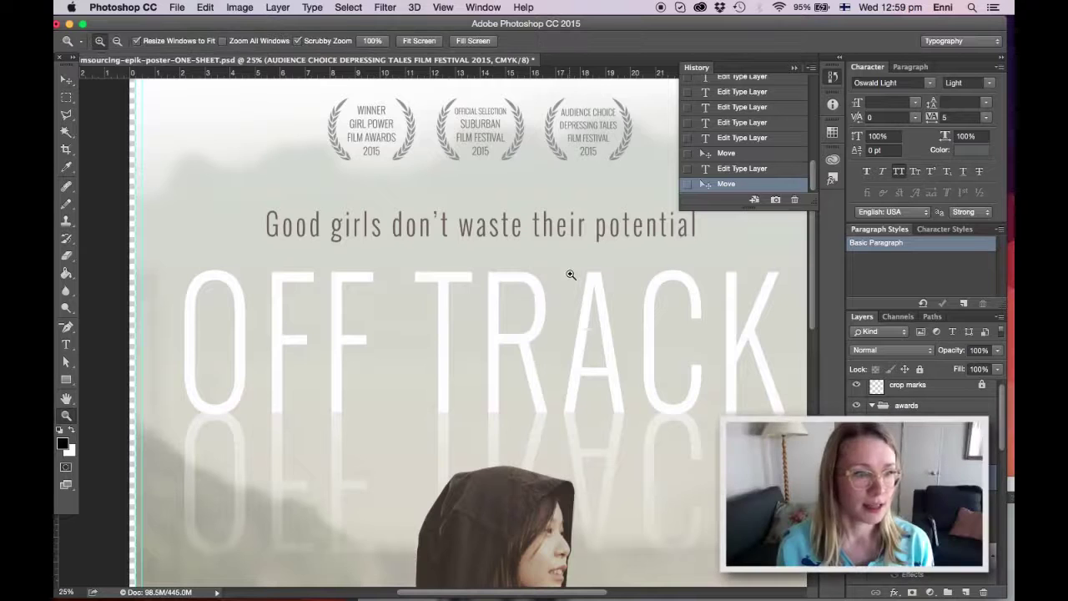
pyautogui.keyDown('alt'); pyautogui.click(572, 291); pyautogui.keyUp('alt')
pyautogui.keyDown('alt'); pyautogui.click(564, 355); pyautogui.keyUp('alt')
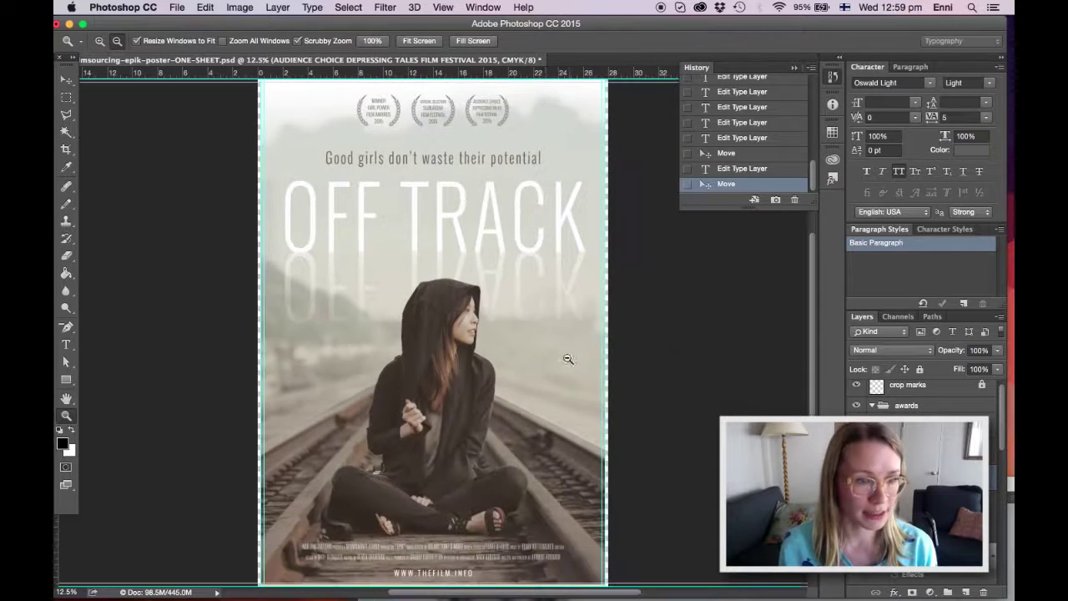
pyautogui.click(415, 544)
pyautogui.click(425, 547)
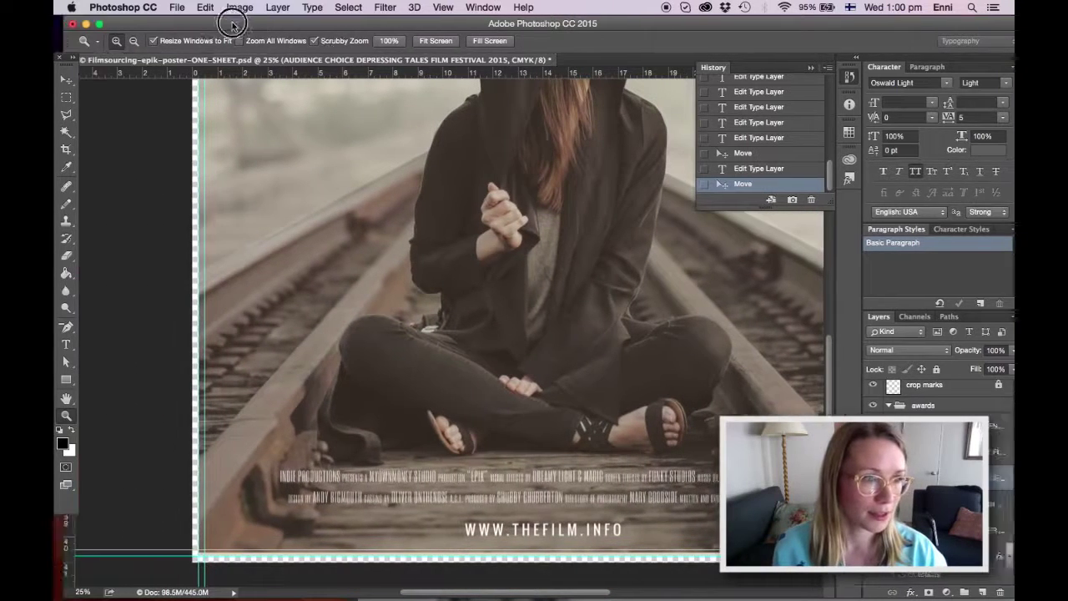
pyautogui.moveTo(205, 25); pyautogui.dragTo(440, 25)
pyautogui.click(225, 262)
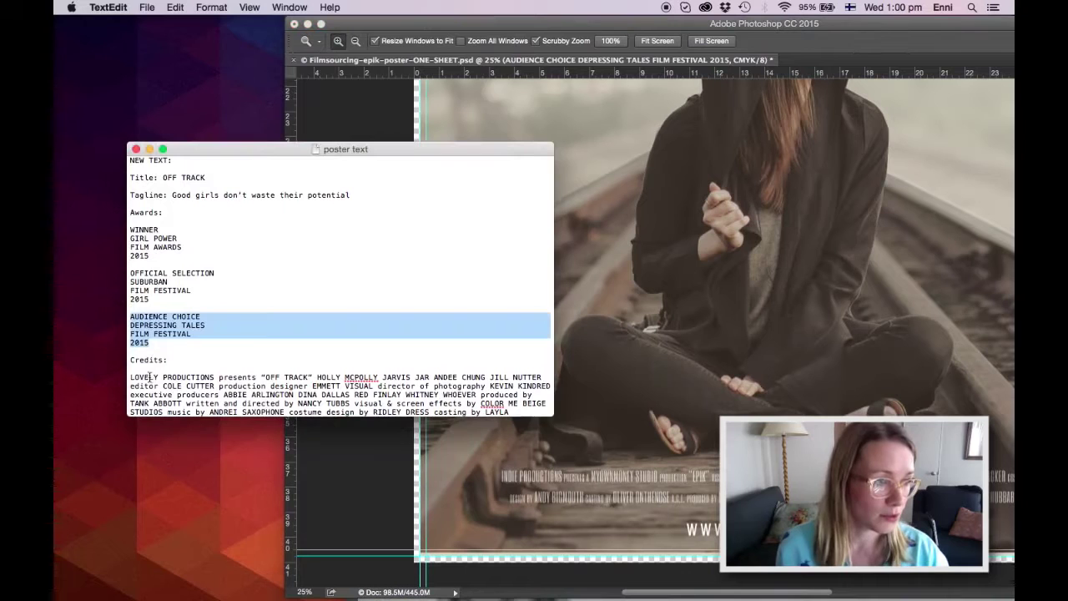
pyautogui.moveTo(131, 377); pyautogui.dragTo(180, 397)
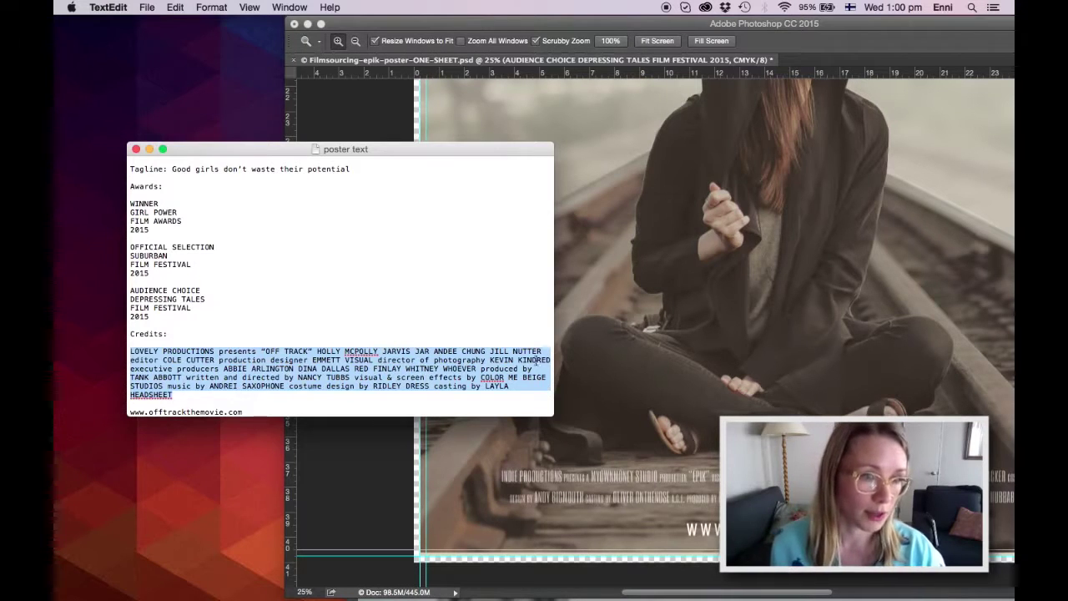
pyautogui.click(552, 23)
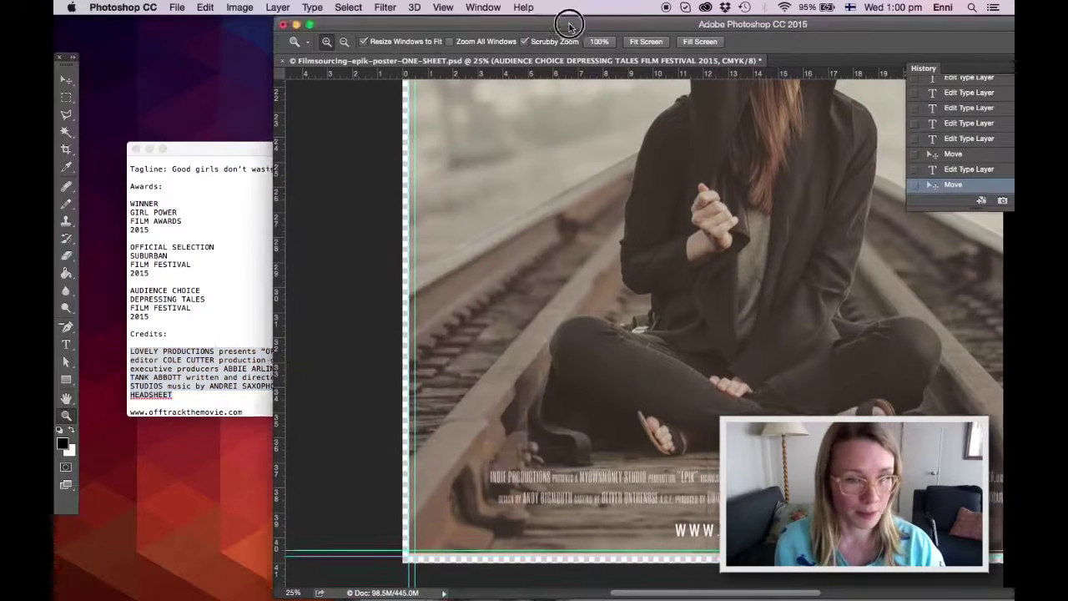
pyautogui.moveTo(594, 23); pyautogui.dragTo(353, 8)
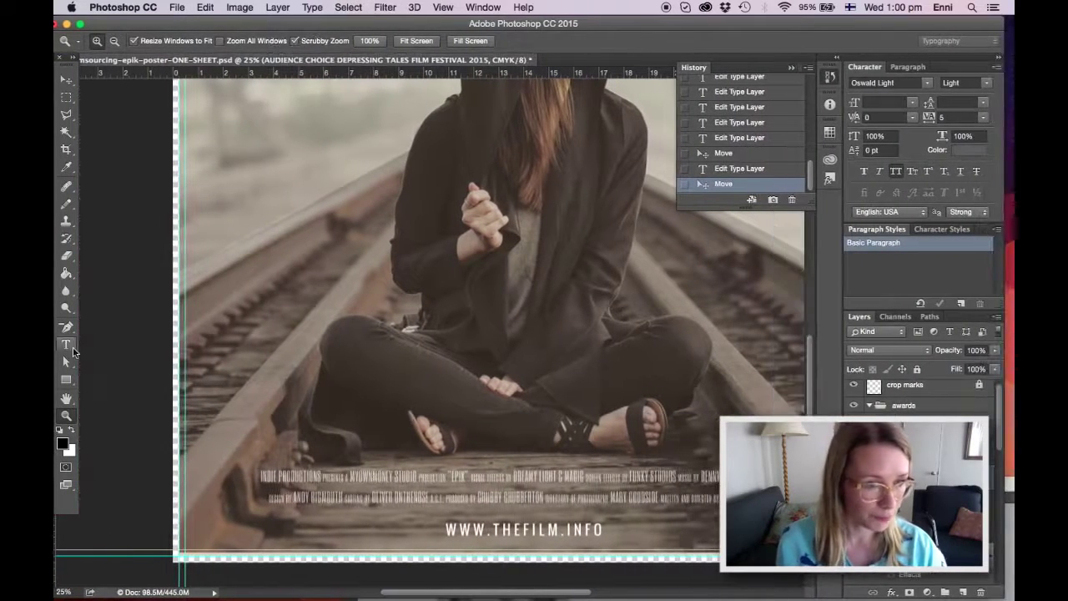
# Paste the Lovely Productions credits over the old credits and enlarge the box to three lines
pyautogui.click(72, 349)
pyautogui.click(463, 489)
pyautogui.press('super+a')
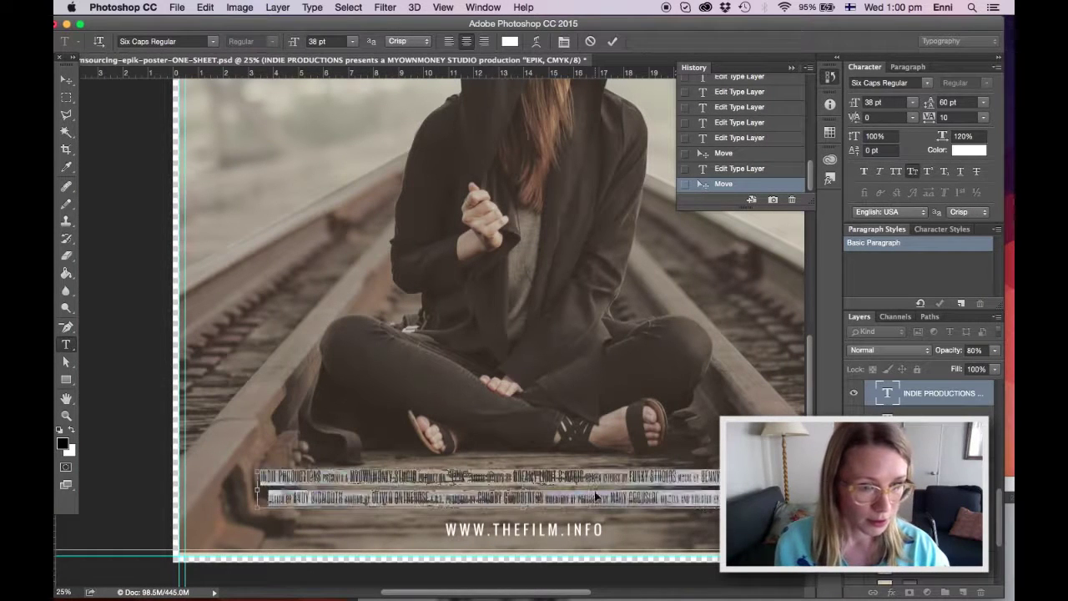
pyautogui.press('super+v')
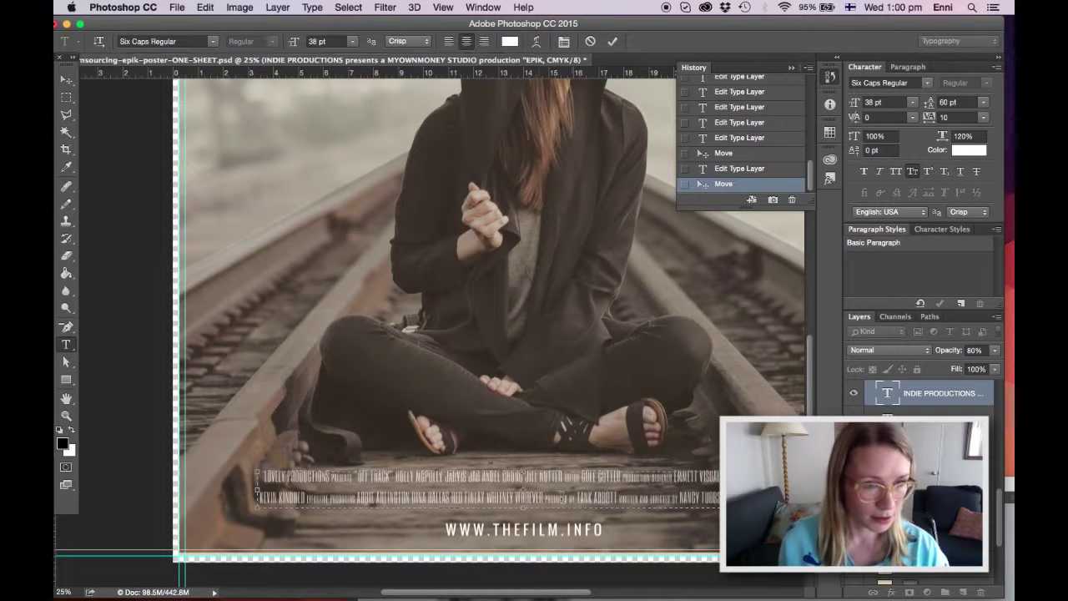
pyautogui.moveTo(528, 508); pyautogui.dragTo(524, 530)
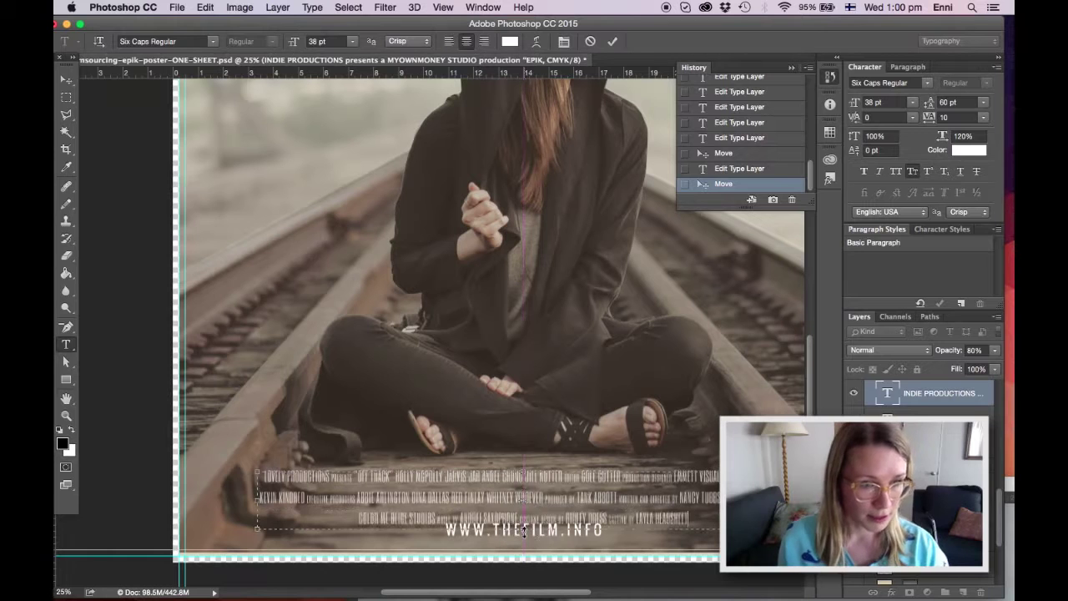
# Set the credits leading to 55 pt, commit, and nudge the block slightly up
pyautogui.press('super+a')
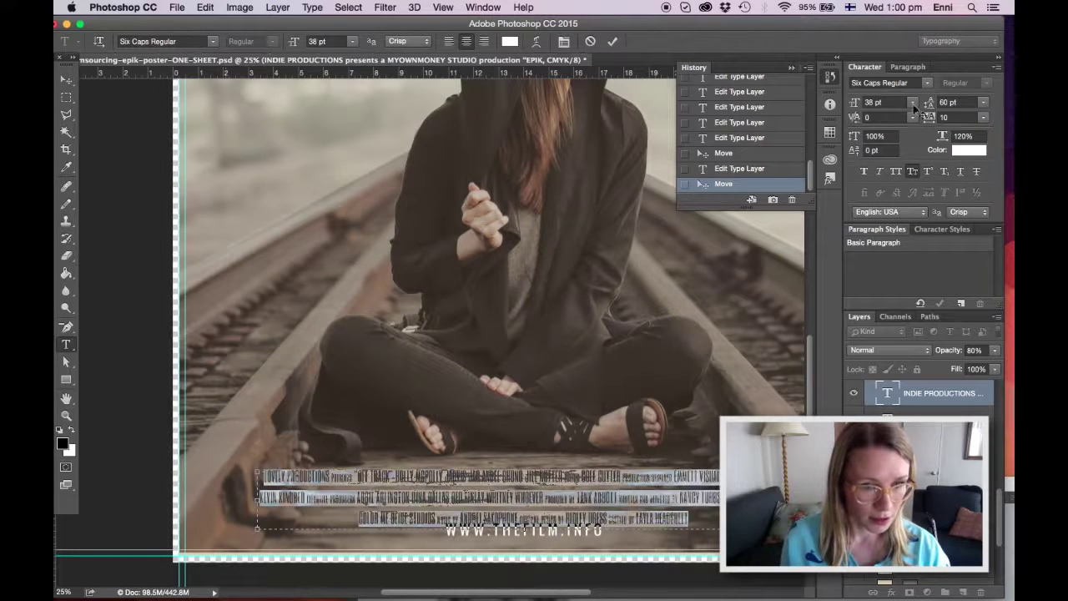
pyautogui.click(947, 102)
pyautogui.write('50')
pyautogui.press('Return')
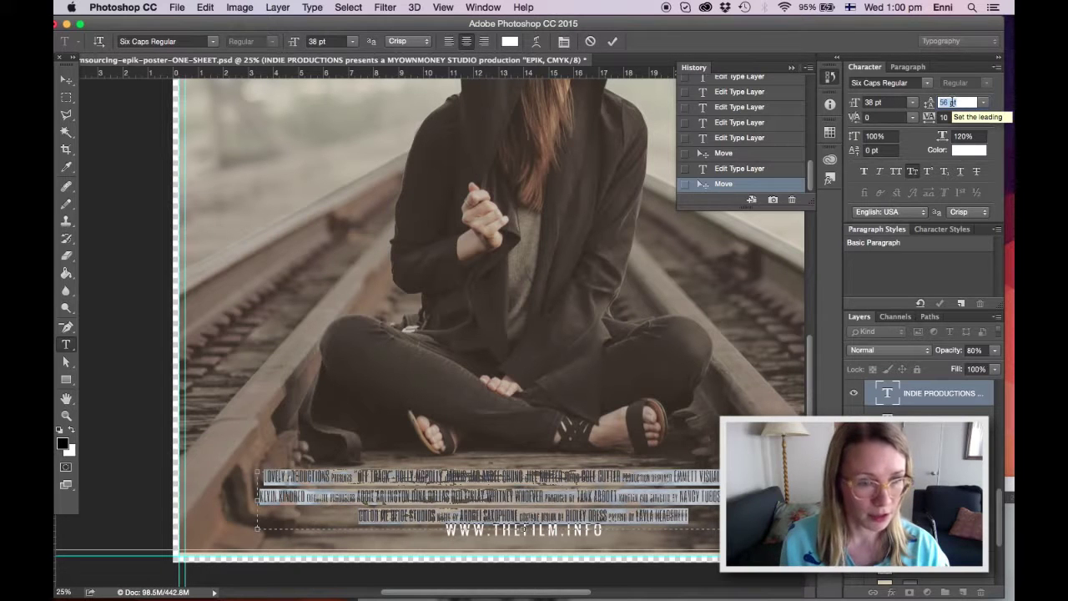
pyautogui.write('55')
pyautogui.press('Return')
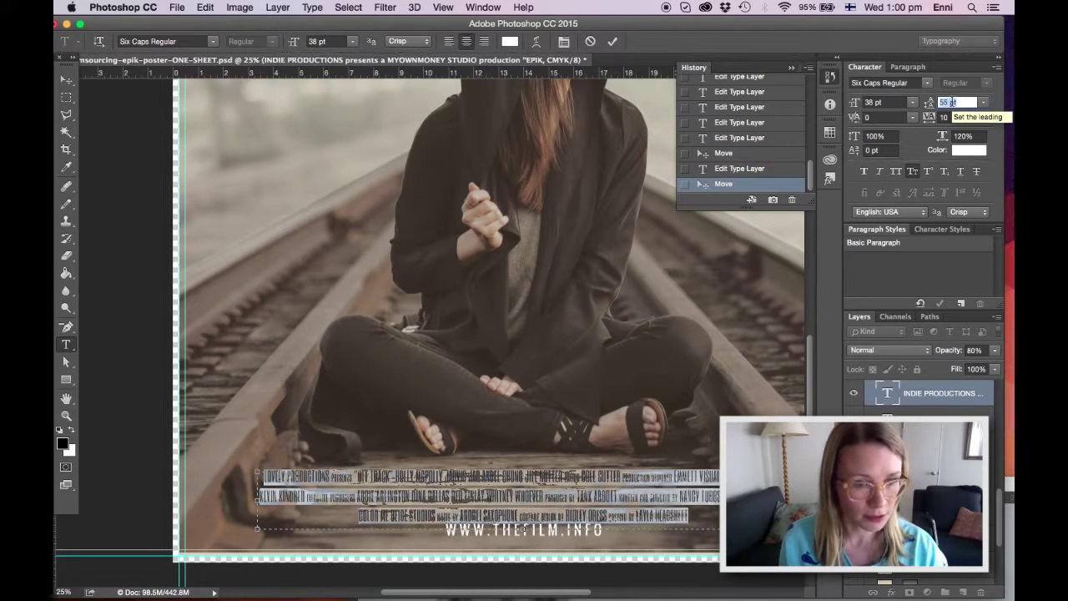
pyautogui.click(66, 78)
pyautogui.press('Up')
pyautogui.press('Up')
pyautogui.press('Up')
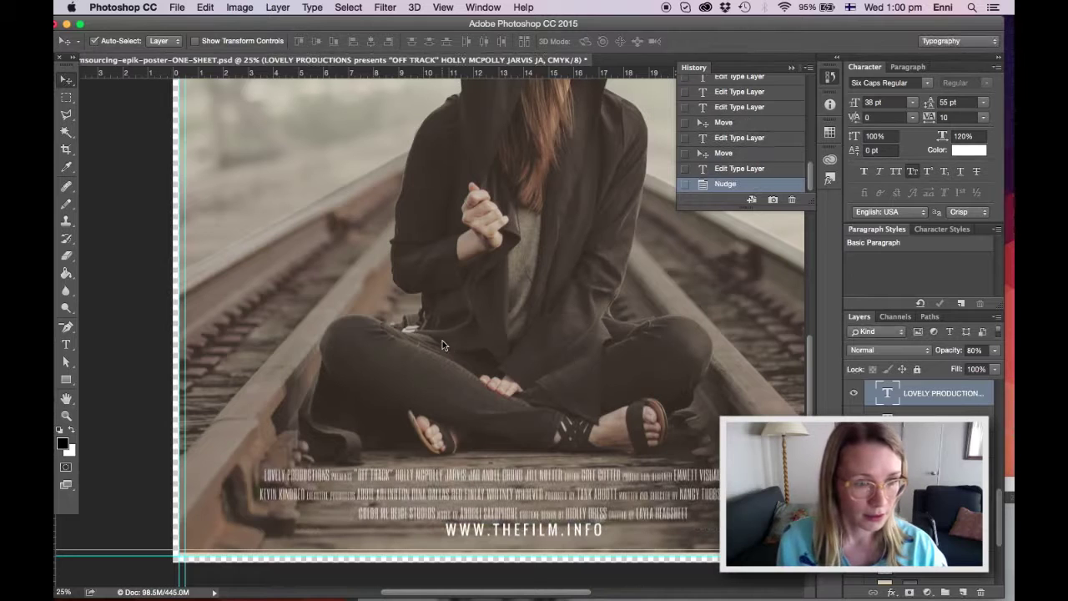
pyautogui.hotkey('shift', 'Up')
pyautogui.hotkey('shift', 'Up')
pyautogui.hotkey('shift', 'Up')
pyautogui.hotkey('shift', 'Up')
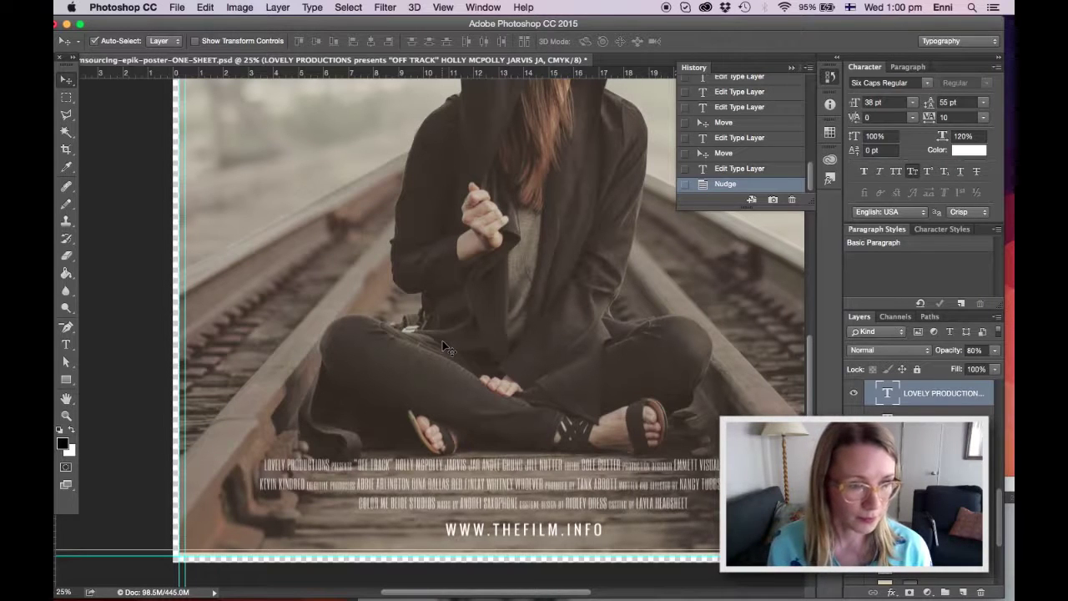
pyautogui.moveTo(164, 28); pyautogui.dragTo(350, 28)
pyautogui.click(158, 193)
pyautogui.scroll(1, 224, 367)
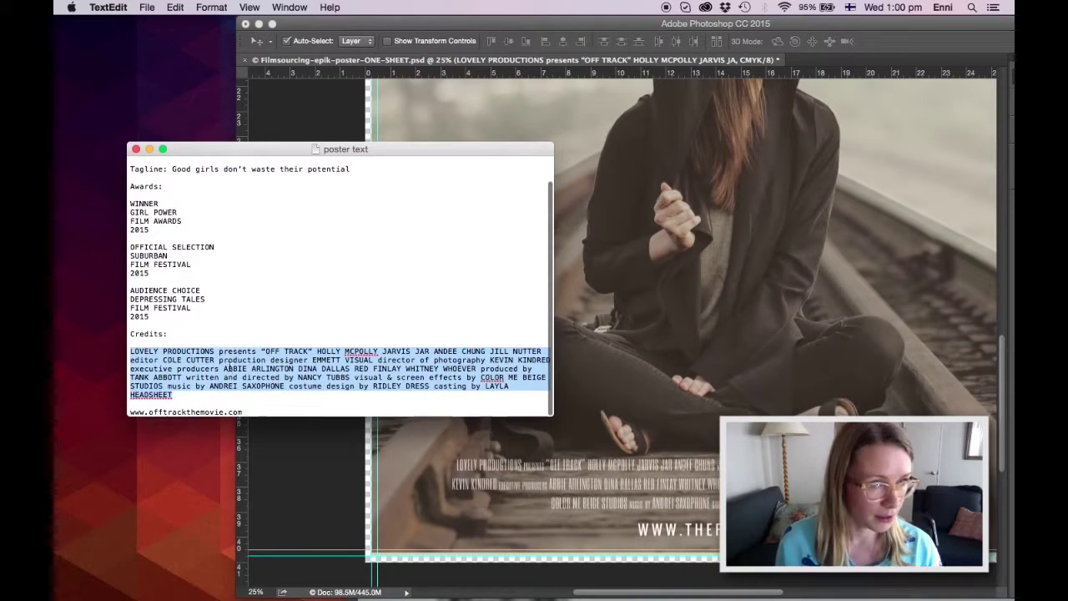
pyautogui.moveTo(244, 411); pyautogui.dragTo(117, 409)
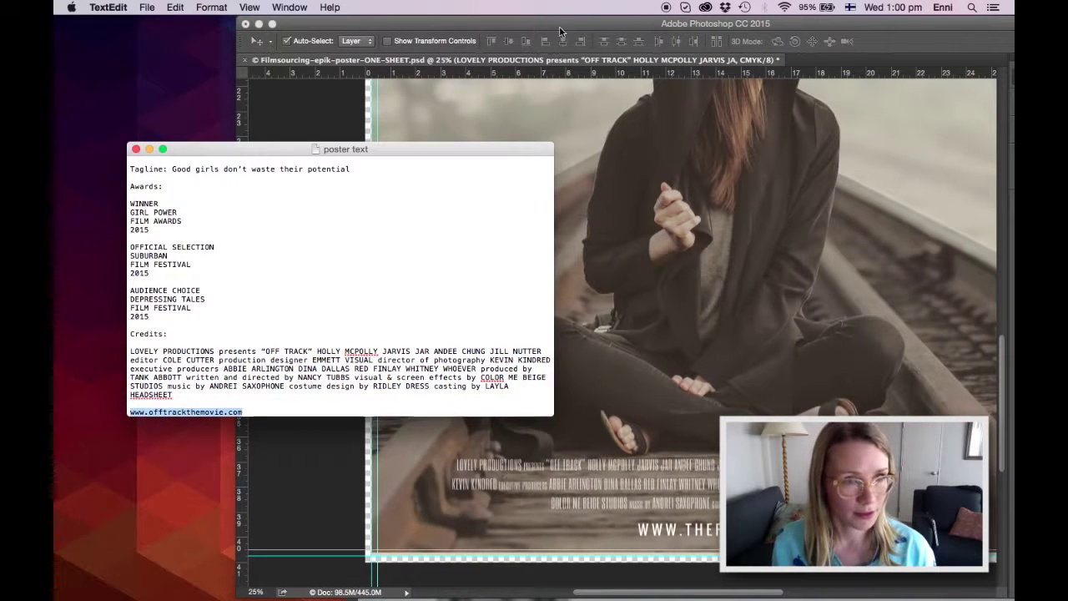
pyautogui.click(599, 23)
pyautogui.moveTo(599, 24); pyautogui.dragTo(421, 12)
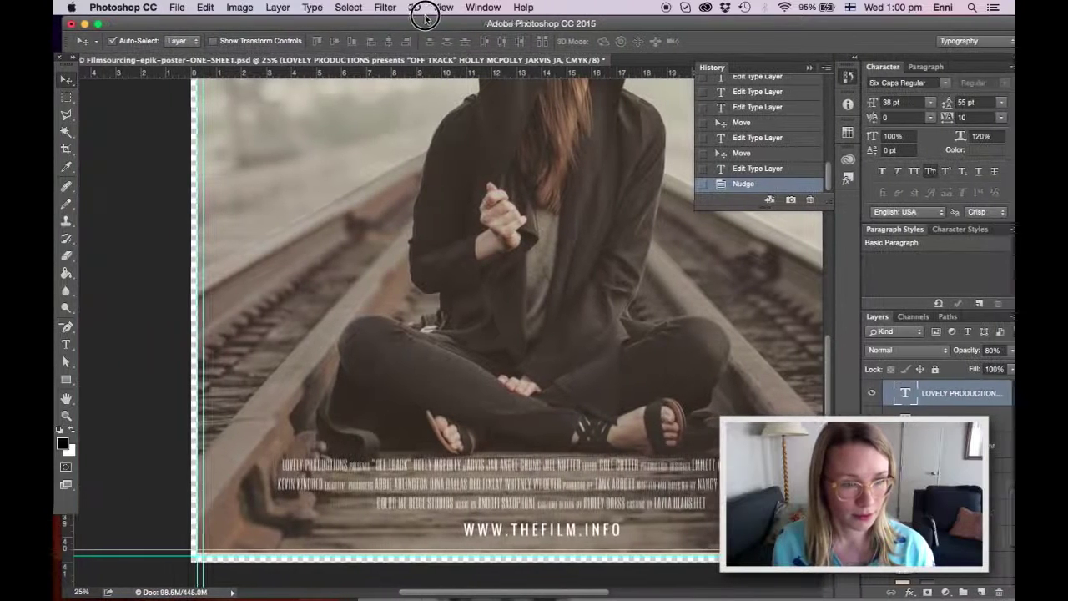
pyautogui.click(66, 344)
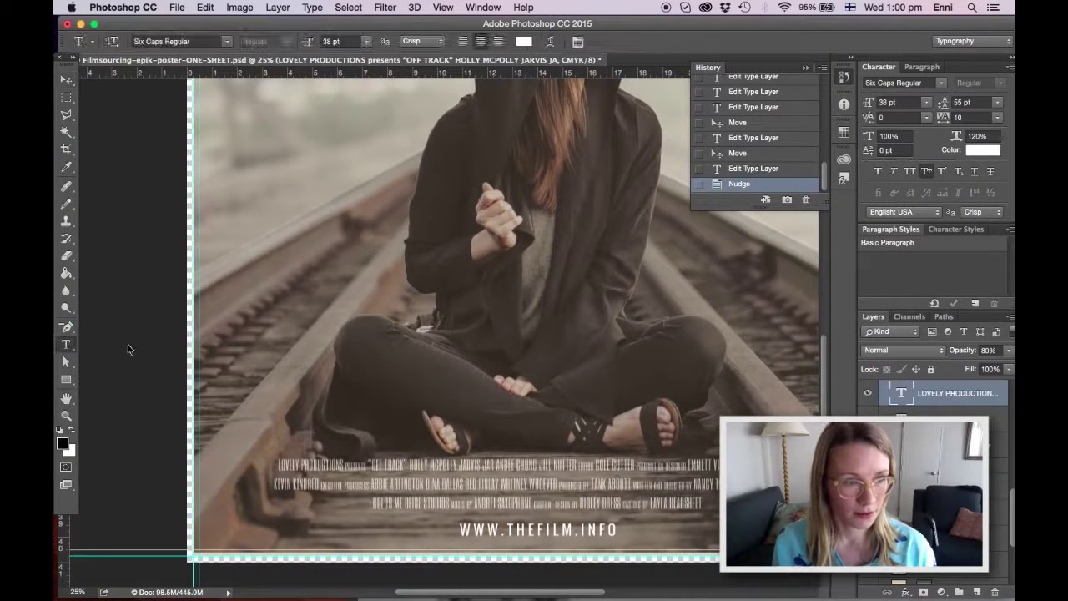
pyautogui.click(560, 527)
pyautogui.moveTo(645, 531); pyautogui.dragTo(381, 543)
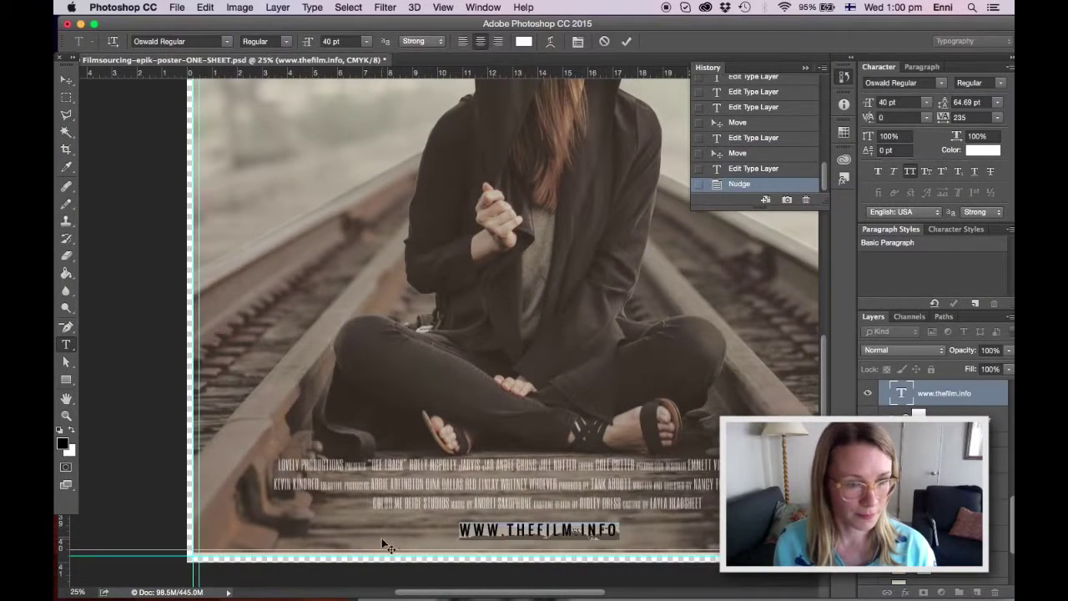
pyautogui.write('WWW.OFFTRACKTHEMOVIE.COM')
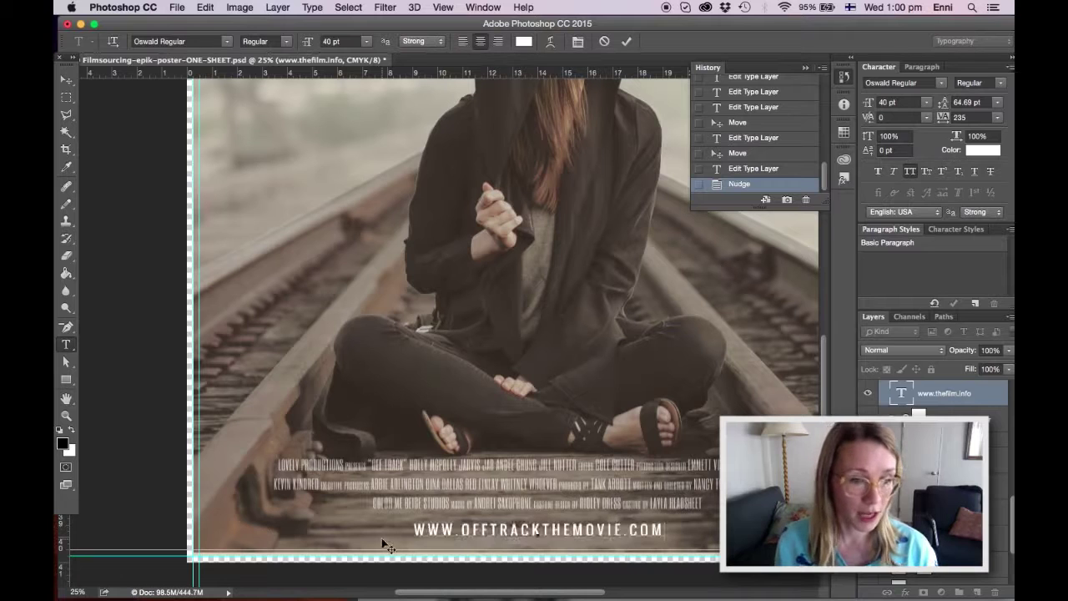
pyautogui.click(66, 79)
pyautogui.scroll(1, 593, 334)
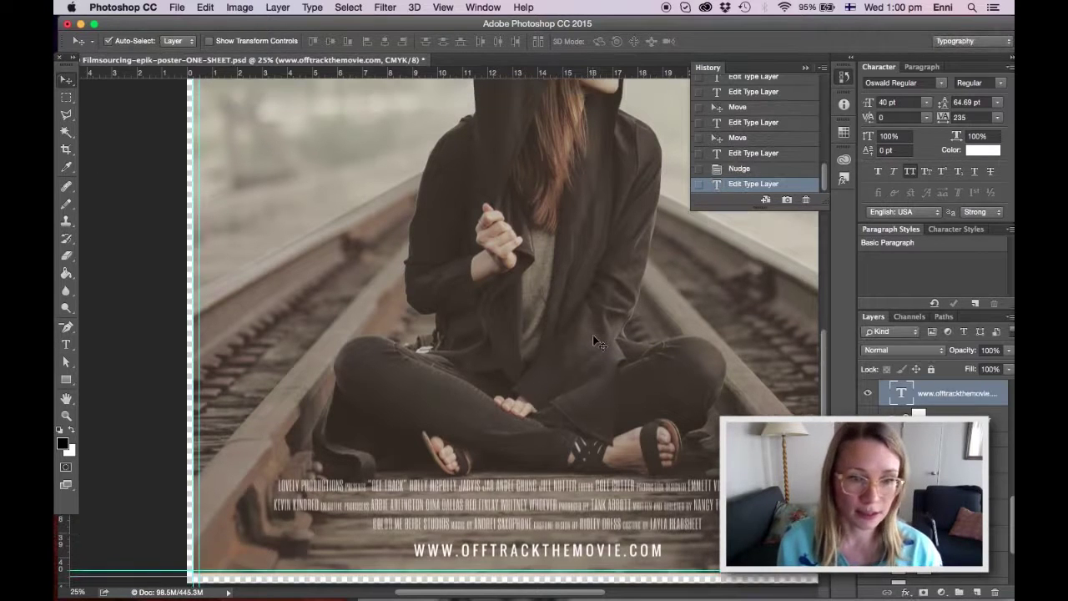
# Zoom out to the whole poster and collapse the titles, texts and awards groups
pyautogui.click(66, 414)
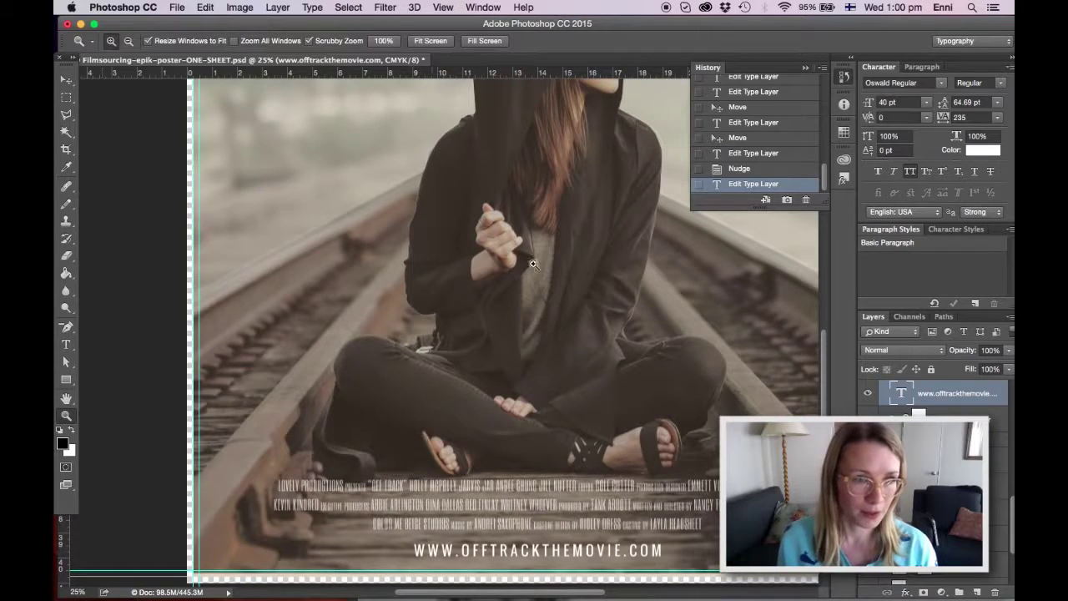
pyautogui.click(129, 41)
pyautogui.click(588, 247)
pyautogui.click(588, 247)
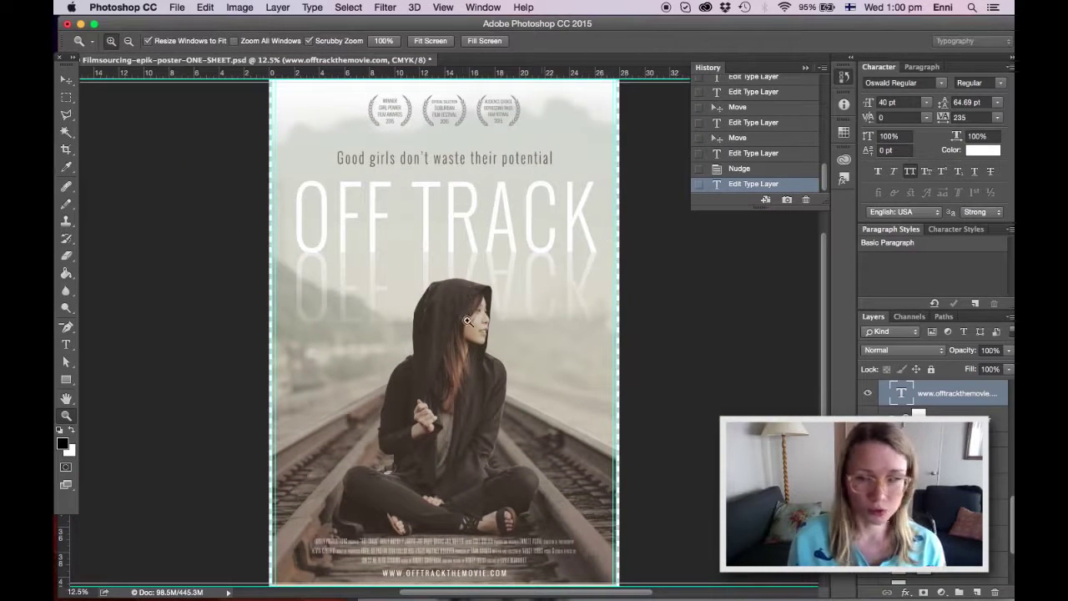
pyautogui.press('v')
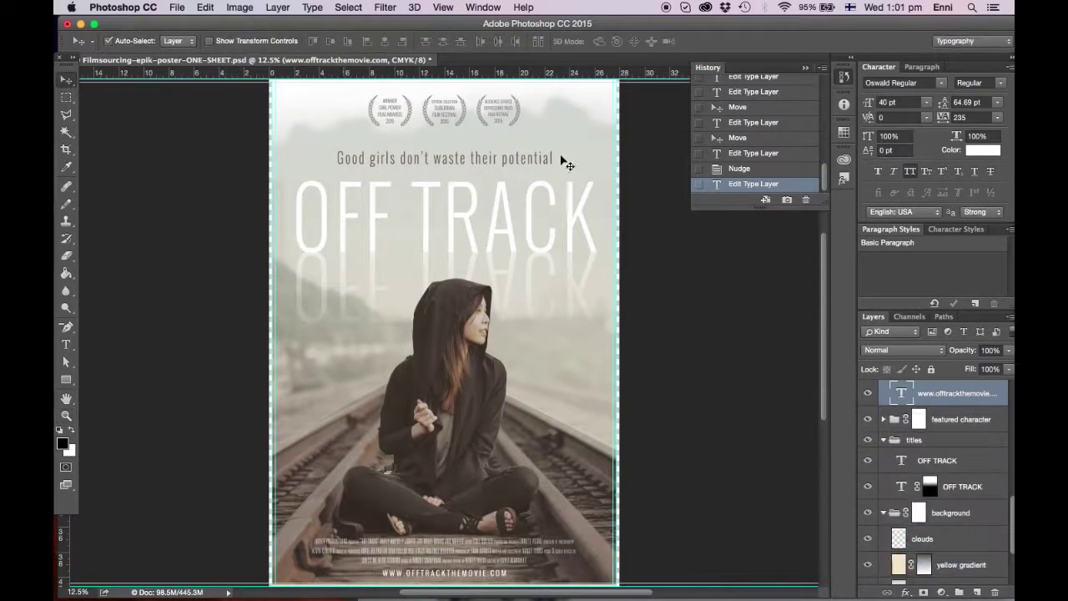
pyautogui.click(875, 441)
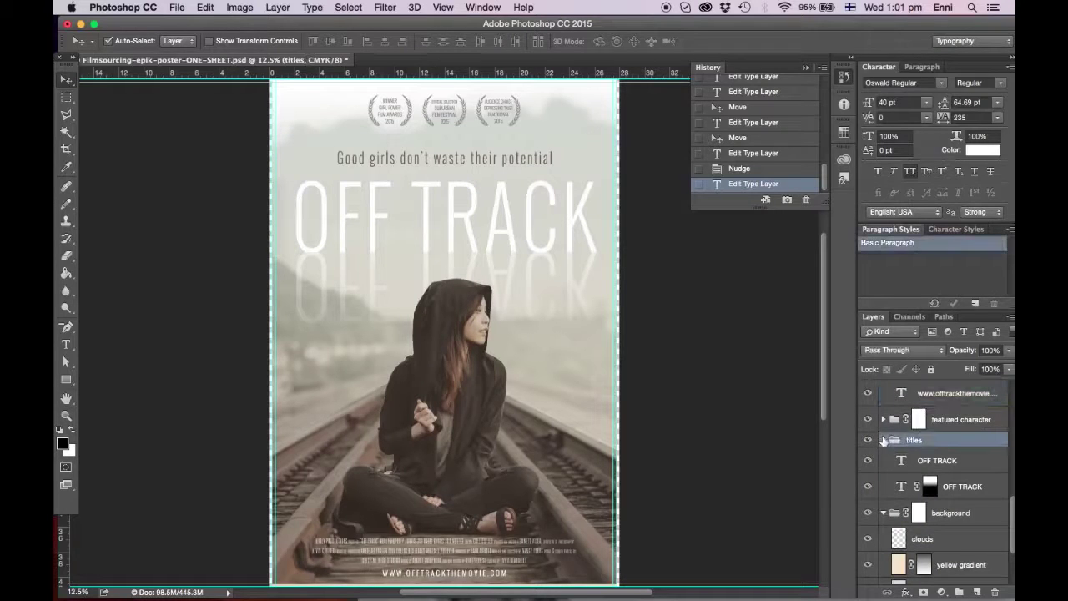
pyautogui.click(883, 439)
pyautogui.scroll(3, 881, 460)
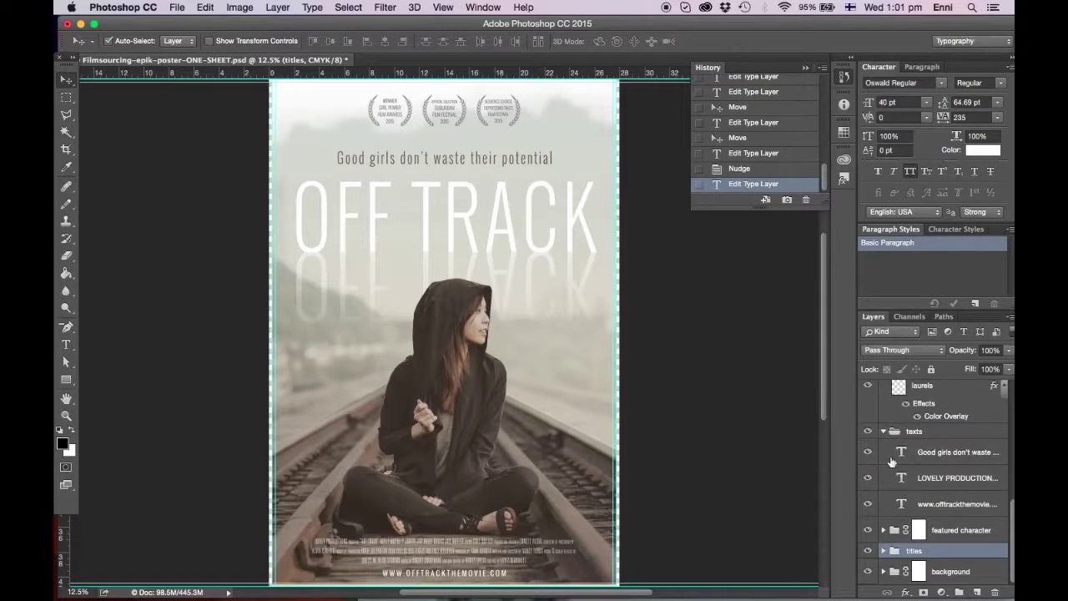
pyautogui.click(882, 432)
pyautogui.scroll(3, 887, 423)
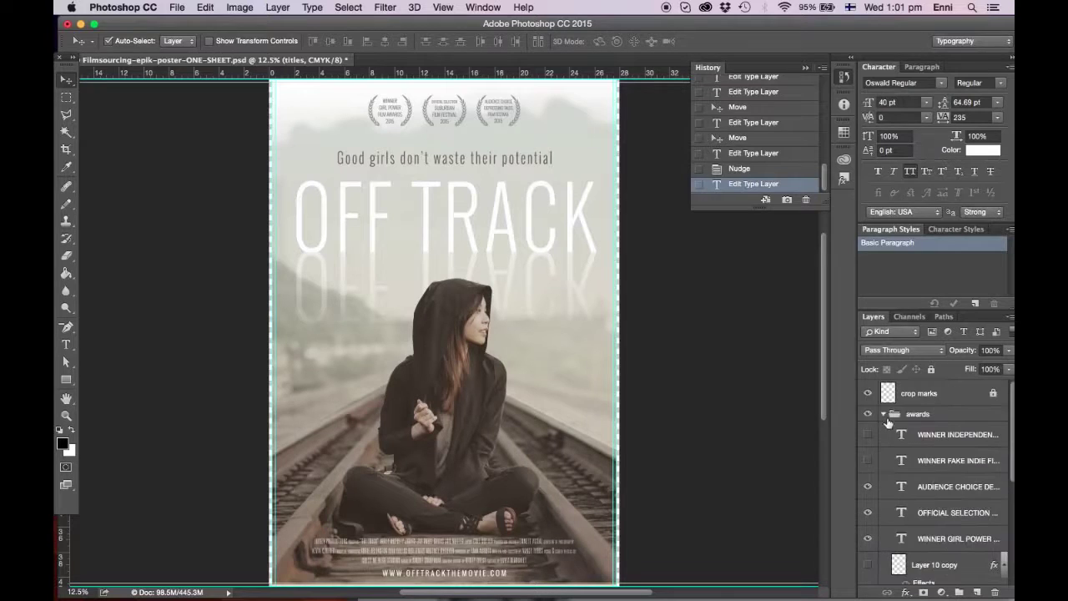
pyautogui.click(882, 415)
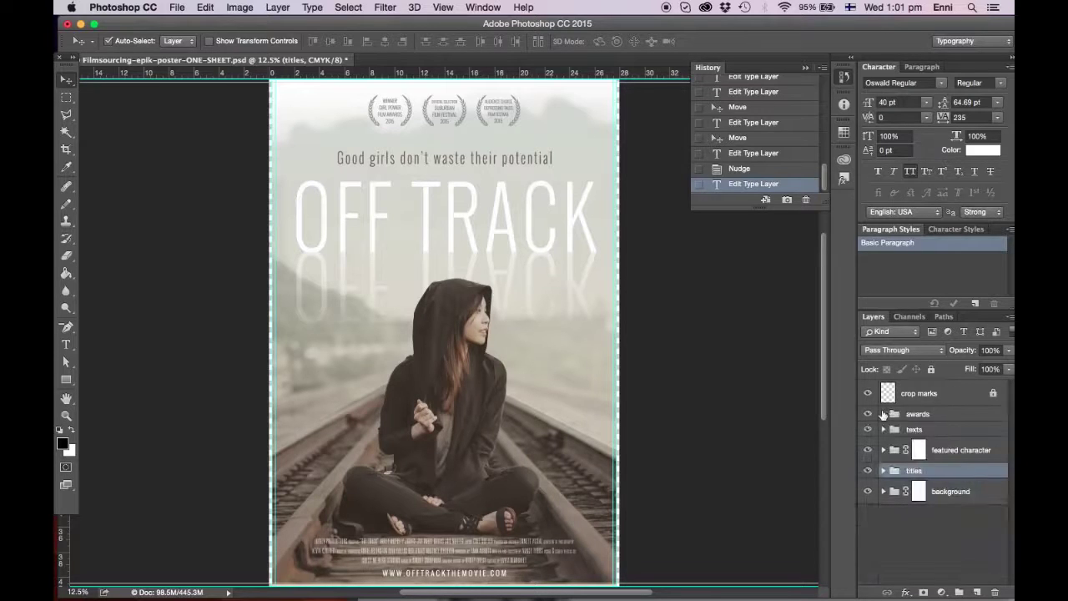
# Unlock the crop marks layer, select all layers, and flatten the image, discarding hidden layers
pyautogui.click(951, 392)
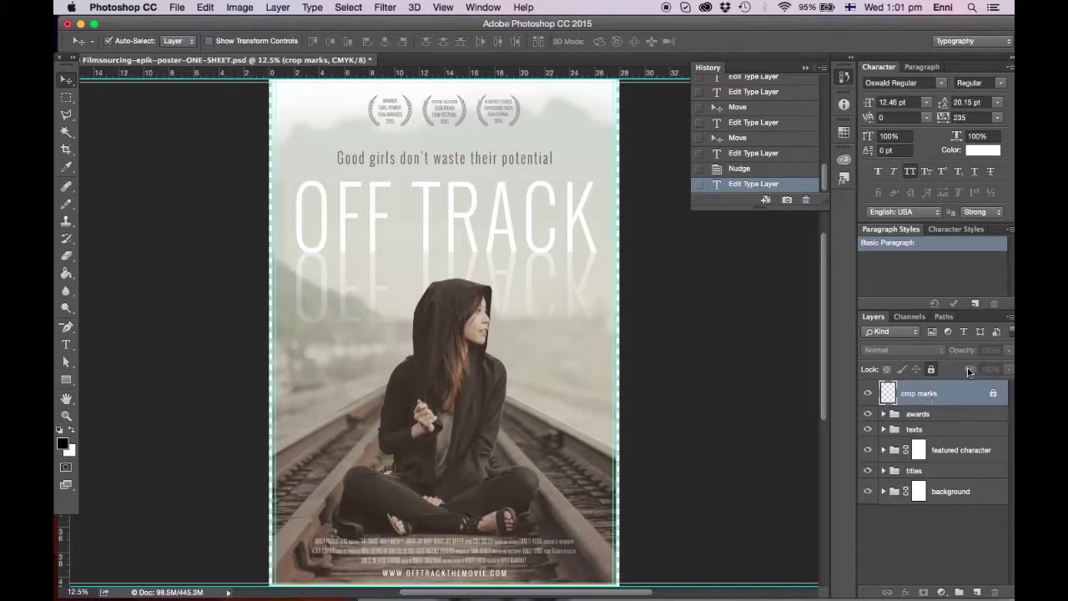
pyautogui.click(931, 369)
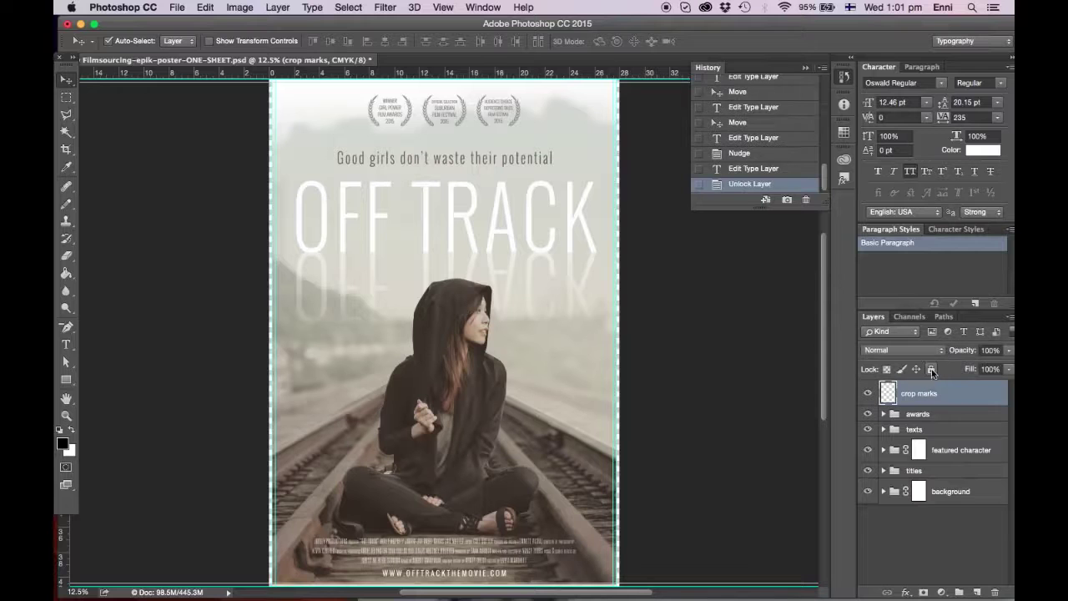
pyautogui.keyDown('shift'); pyautogui.click(956, 490); pyautogui.keyUp('shift')
pyautogui.click(1010, 319)
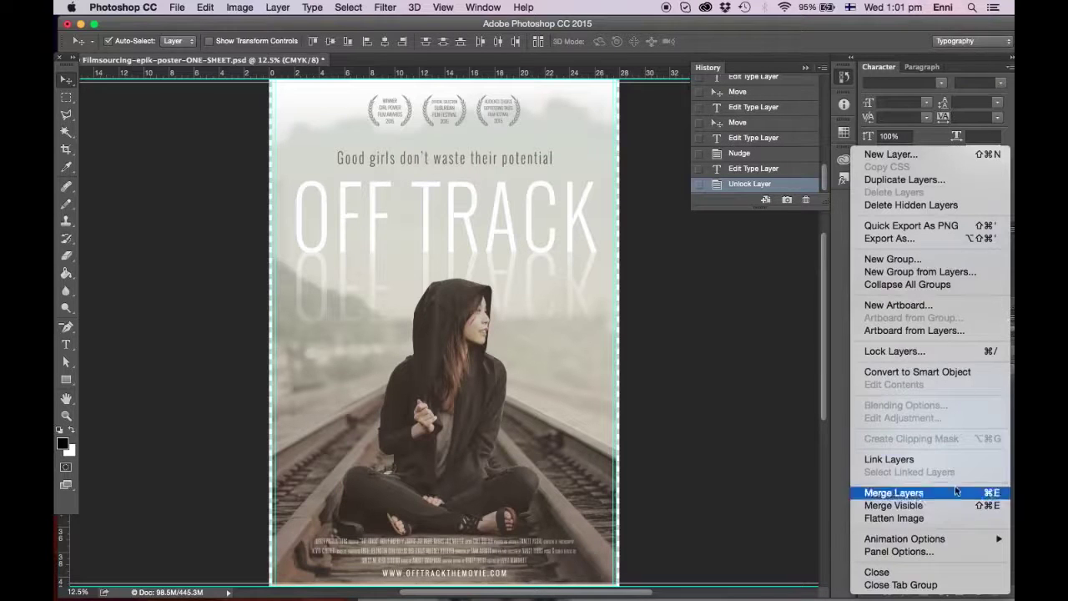
pyautogui.click(949, 519)
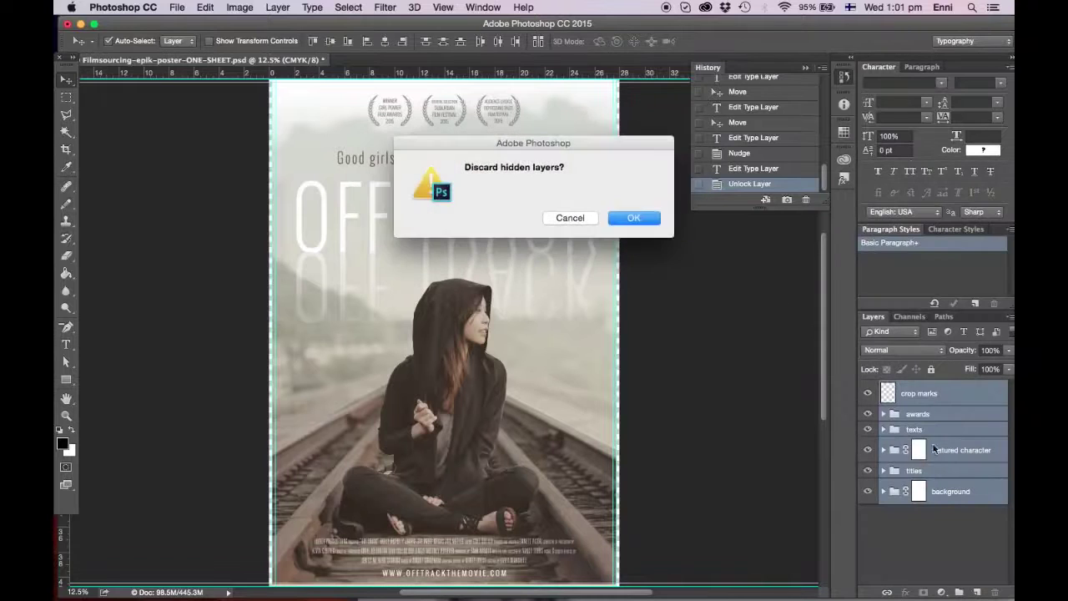
pyautogui.click(630, 216)
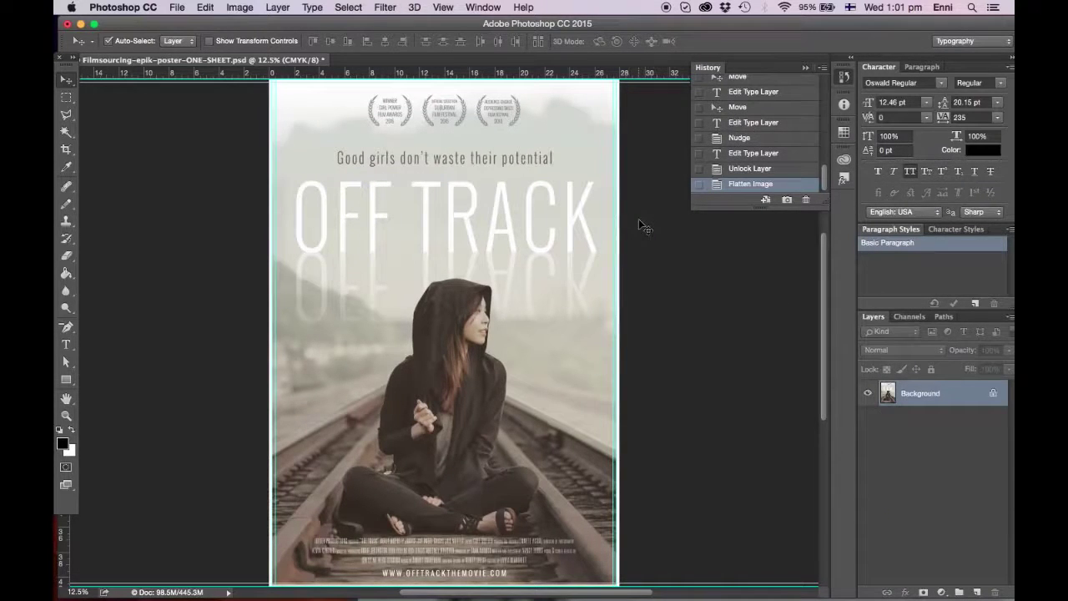
# Save the poster as a Photoshop PDF named Filmsourcing-epik-poster-ONE-SHEET-PRINT.pdf
pyautogui.click(179, 7)
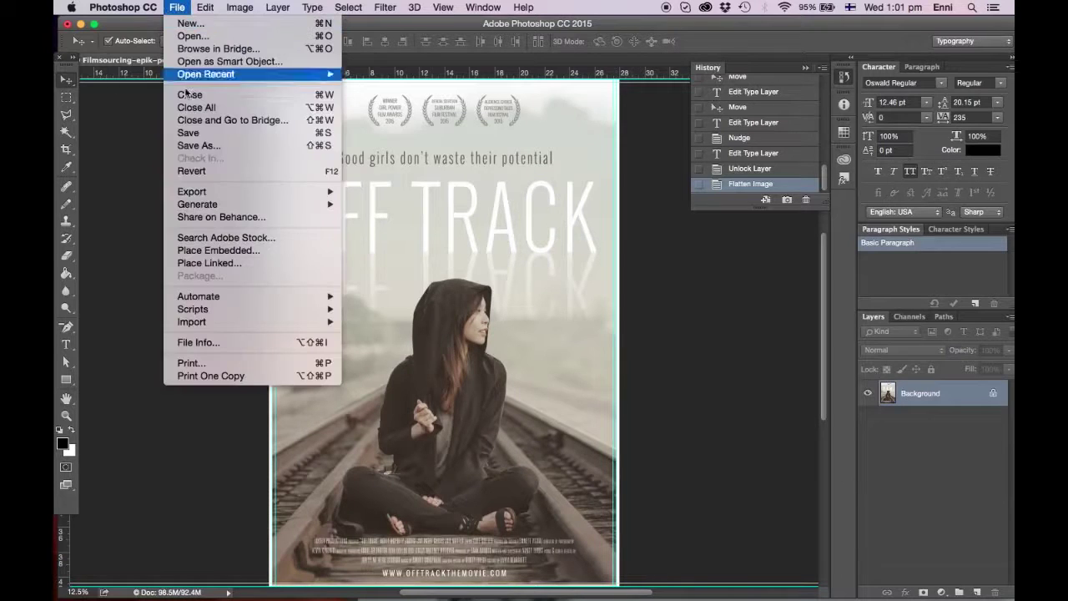
pyautogui.moveTo(207, 198)
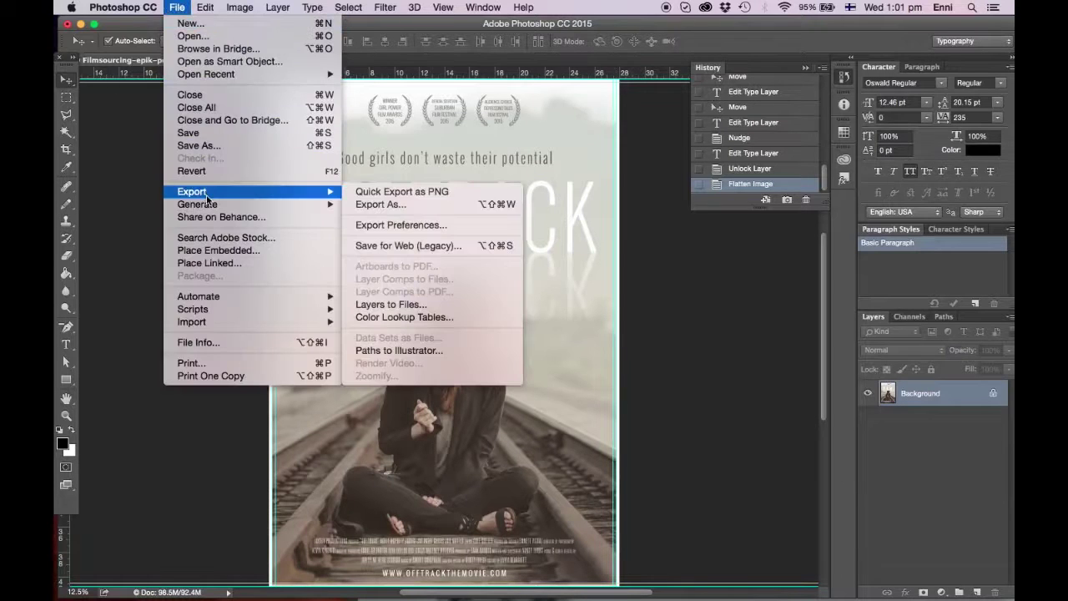
pyautogui.click(210, 147)
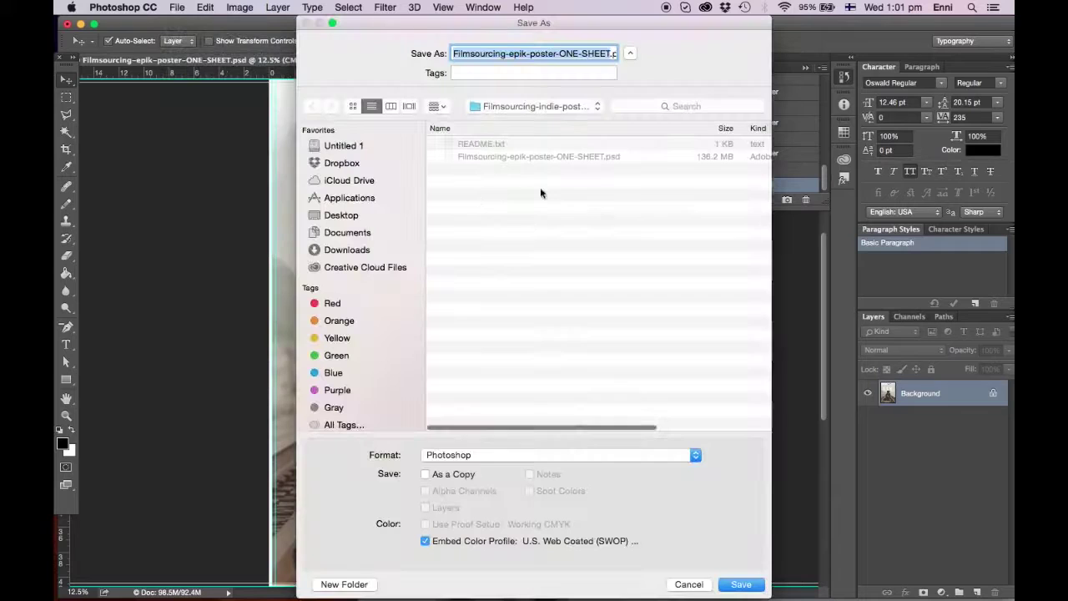
pyautogui.click(553, 455)
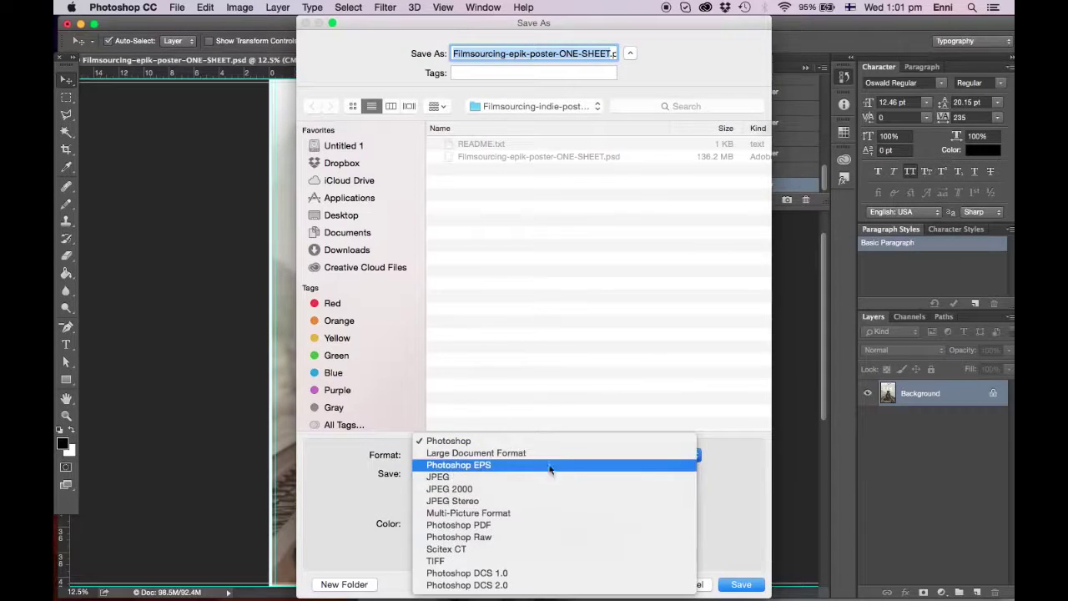
pyautogui.click(565, 526)
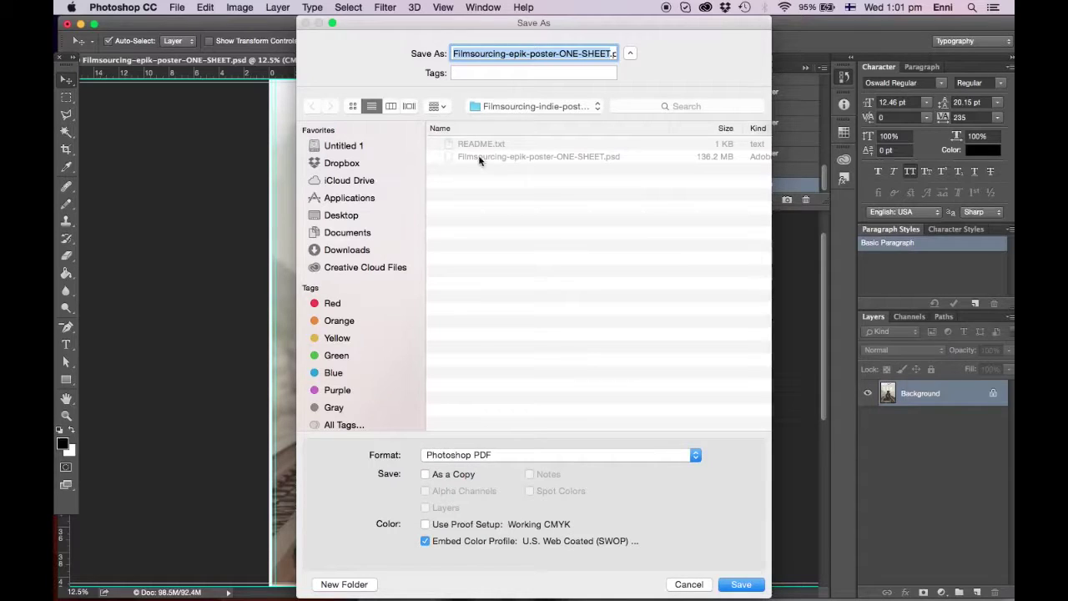
pyautogui.click(609, 53)
pyautogui.write('-PRINT')
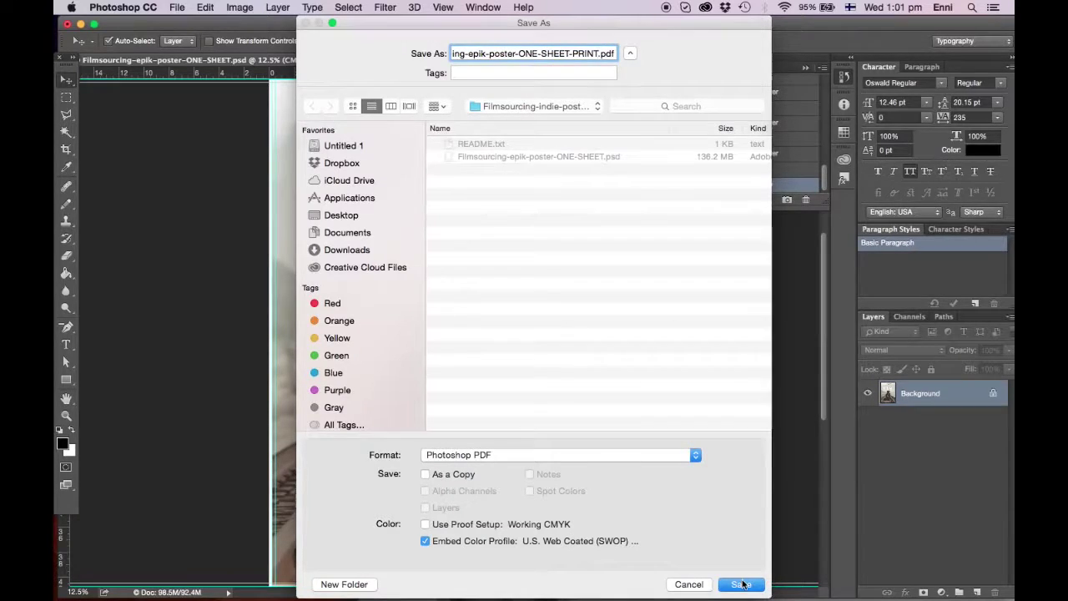
pyautogui.click(742, 584)
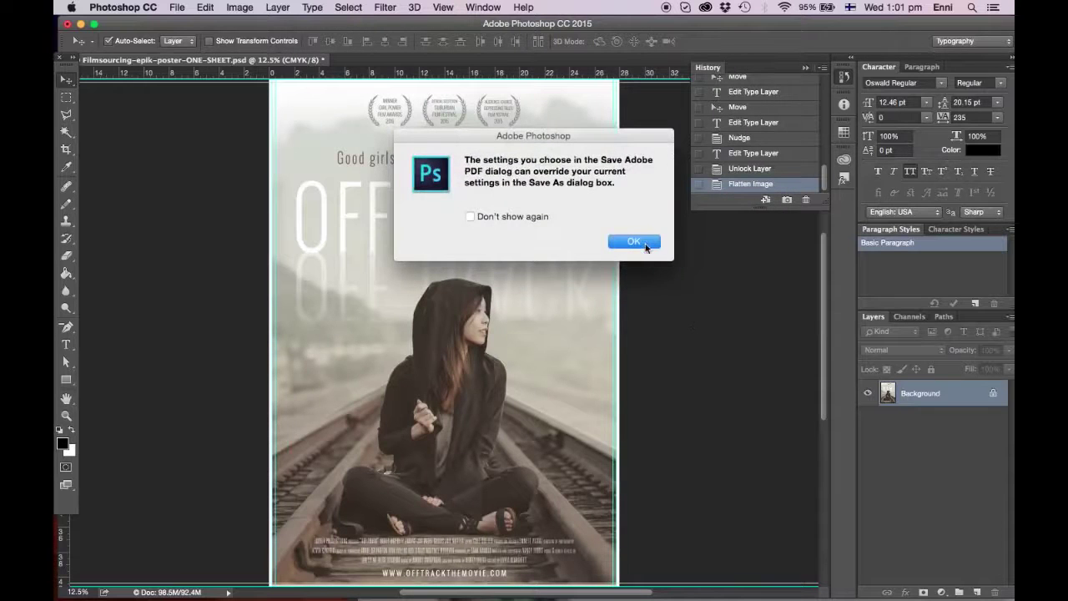
# Set PDF compatibility to Acrobat 7 (PDF 1.6), review the settings, and save the PDF
pyautogui.click(634, 241)
pyautogui.click(615, 148)
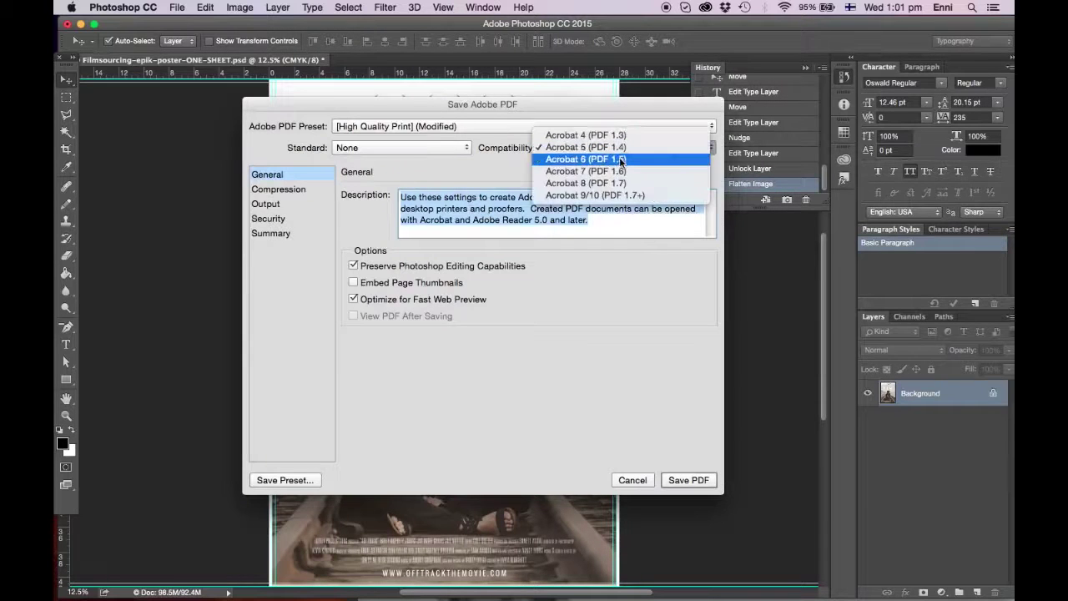
pyautogui.click(622, 171)
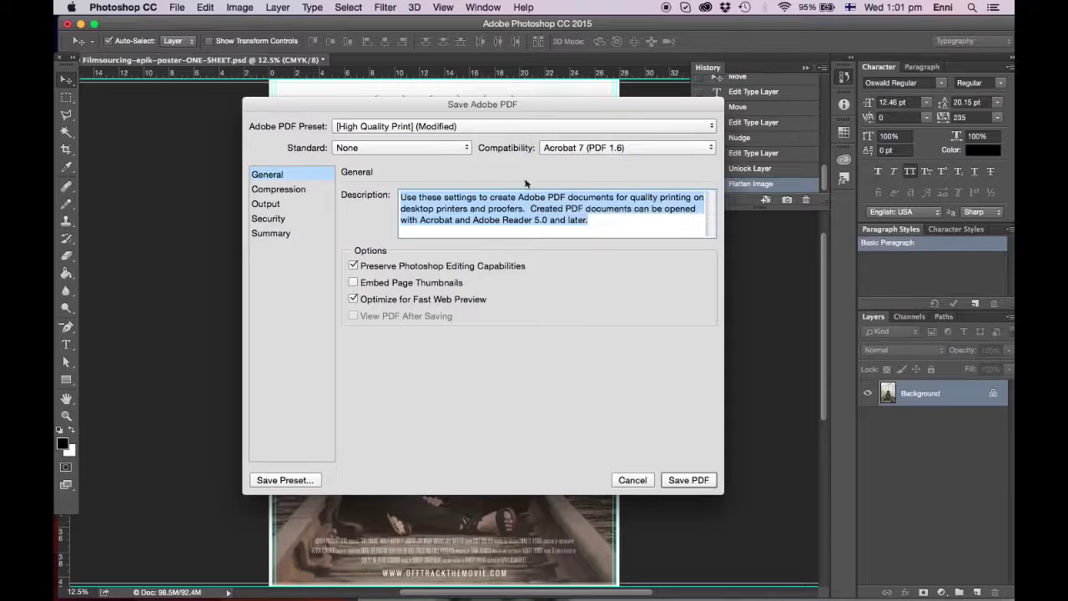
pyautogui.click(292, 187)
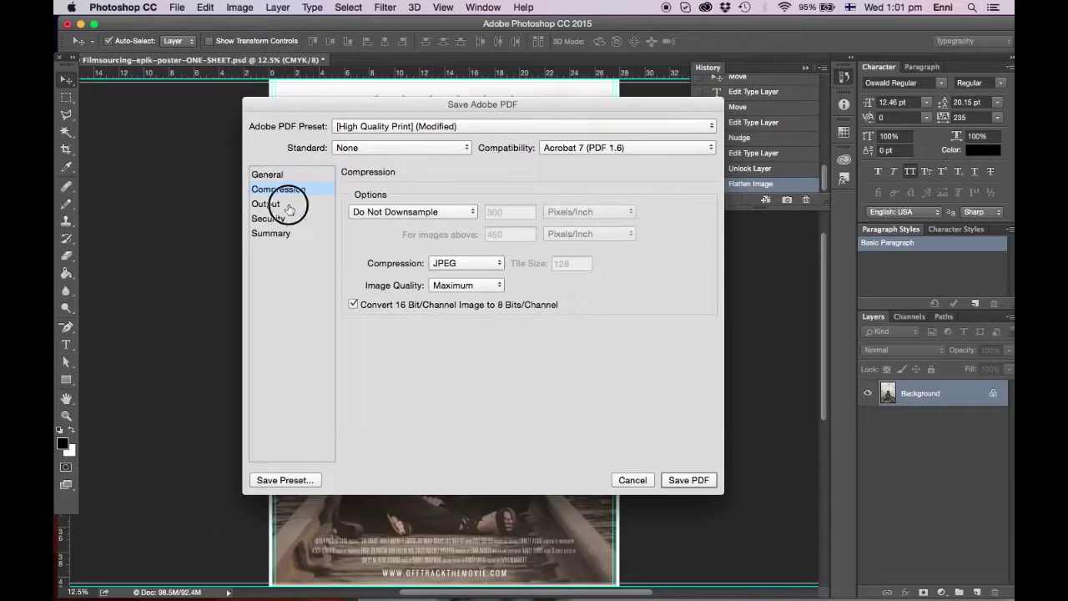
pyautogui.click(289, 206)
pyautogui.click(289, 220)
pyautogui.click(287, 235)
pyautogui.click(288, 176)
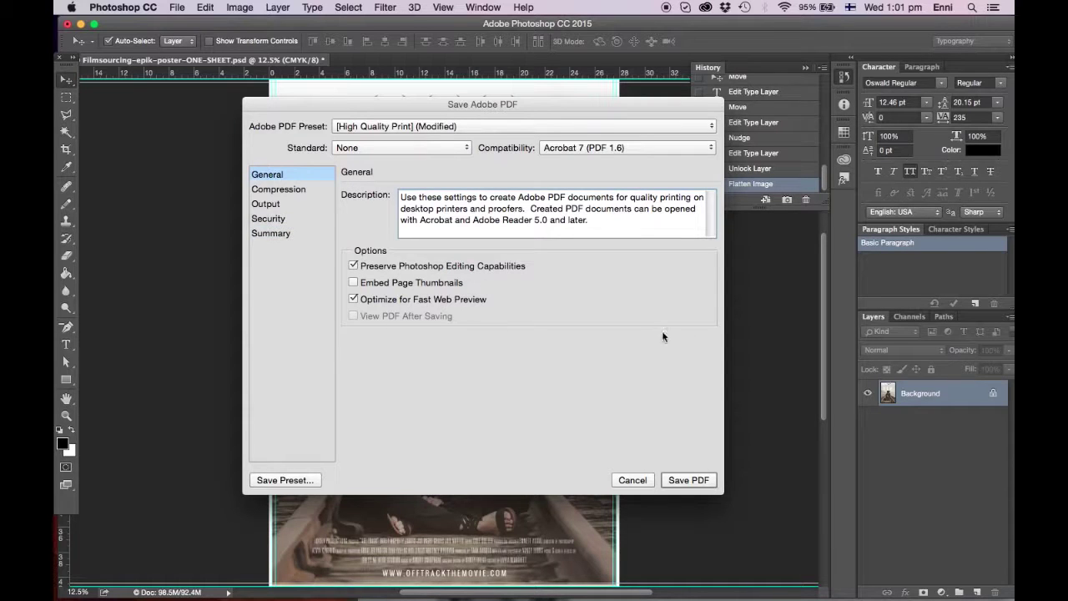
pyautogui.click(688, 479)
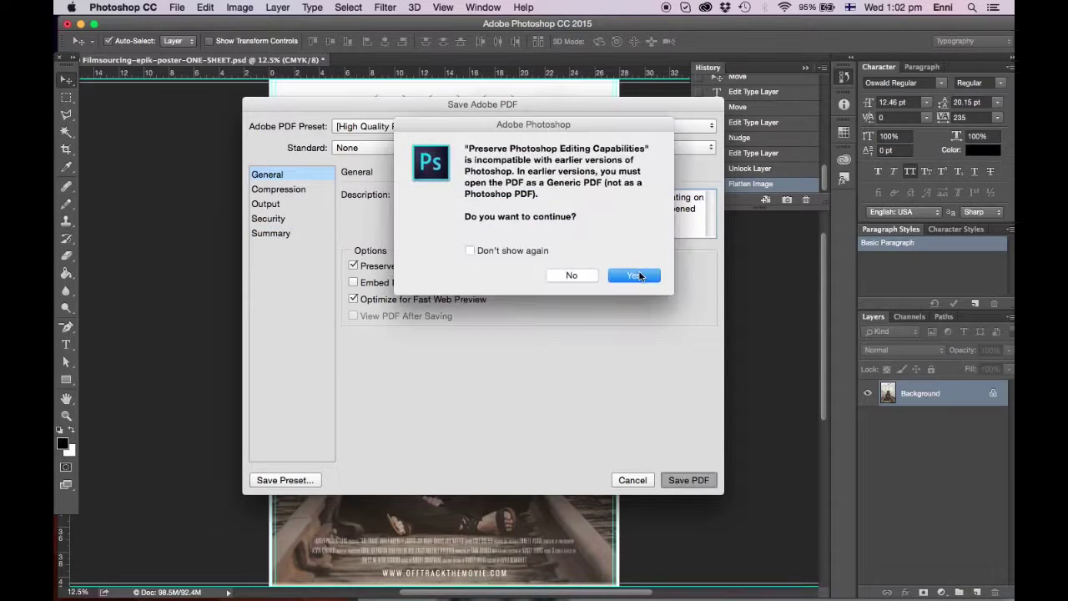
pyautogui.click(638, 275)
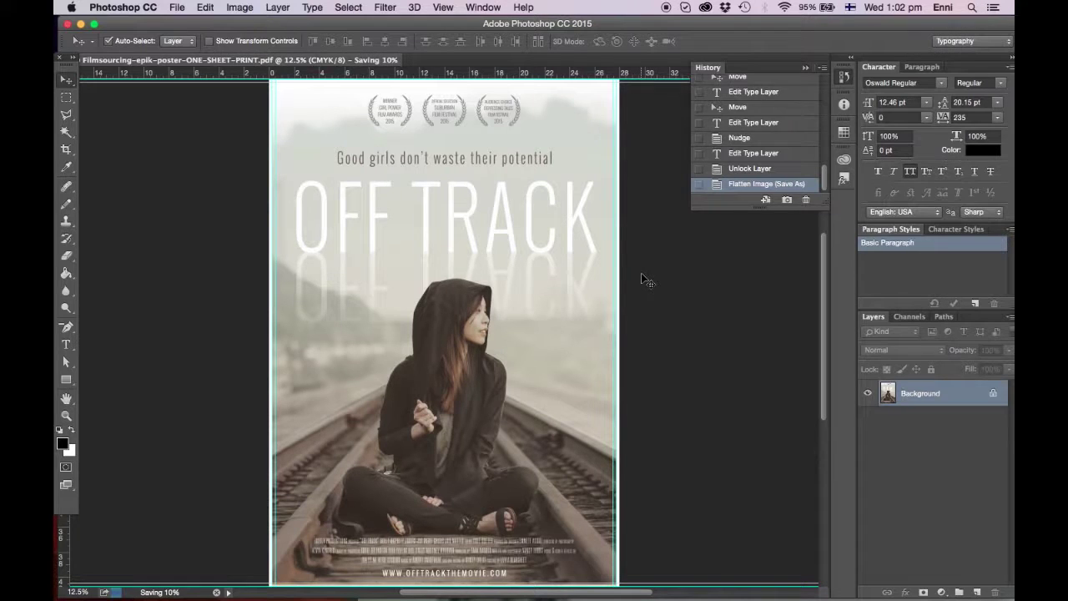
# Close girl.psd without saving and open Filmsourcing-epik-poster-ONE-SHEET-PRINT.pdf from the Poster TUTORIAL folder
pyautogui.click(80, 25)
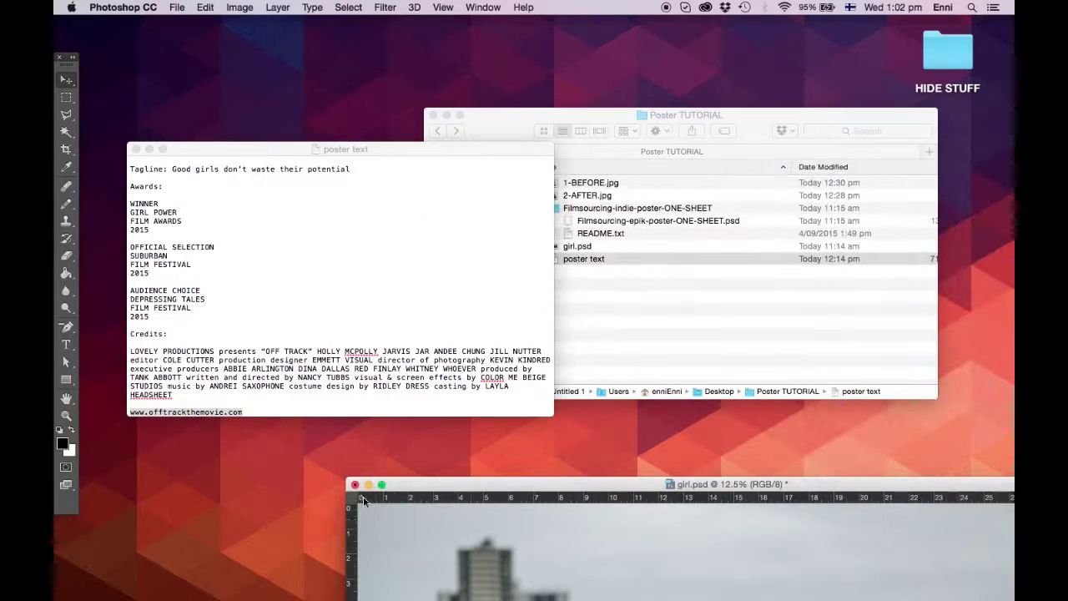
pyautogui.click(355, 484)
pyautogui.click(492, 217)
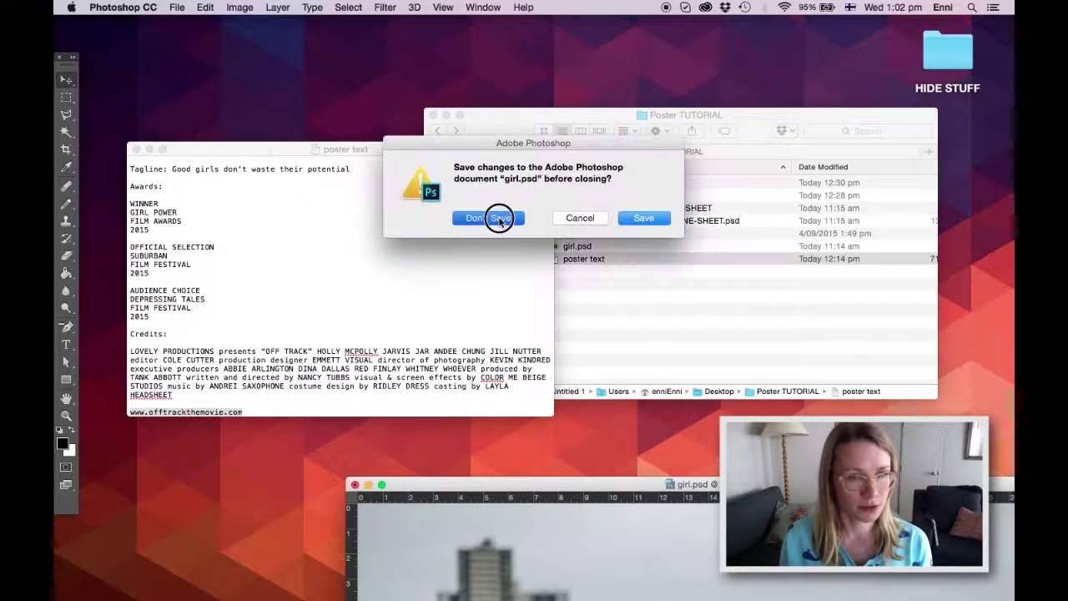
pyautogui.click(572, 113)
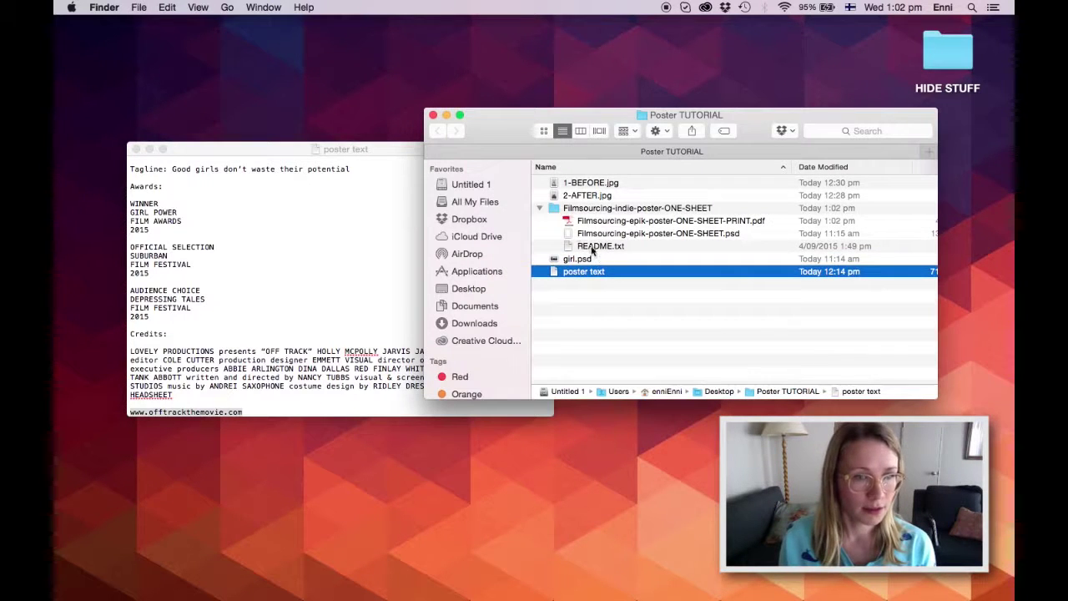
pyautogui.doubleClick(611, 222)
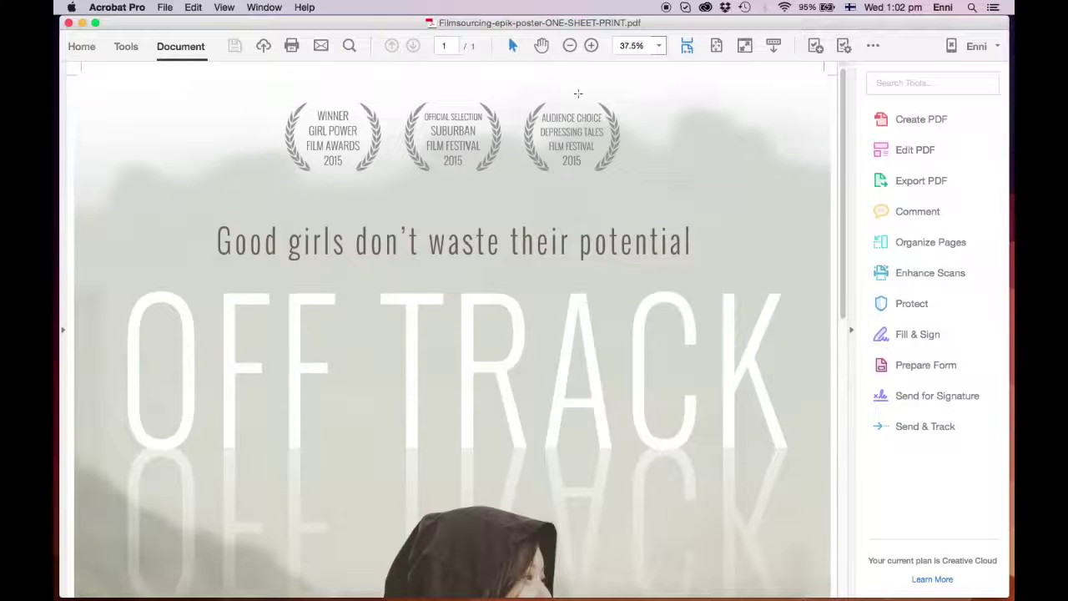
# Zoom out in Acrobat Pro to fit the whole OFF TRACK poster page
pyautogui.click(570, 45)
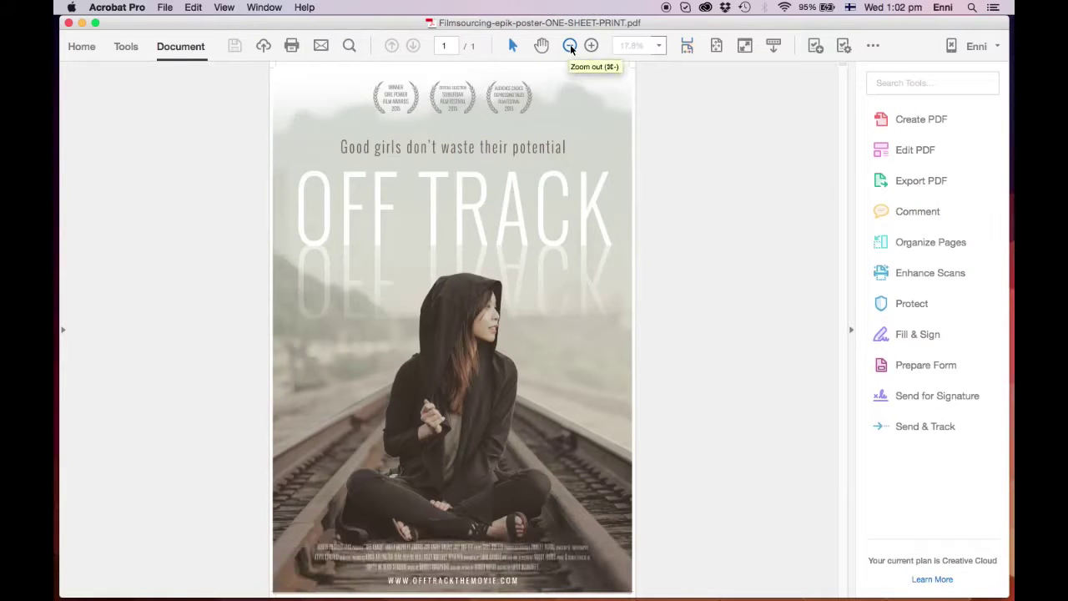